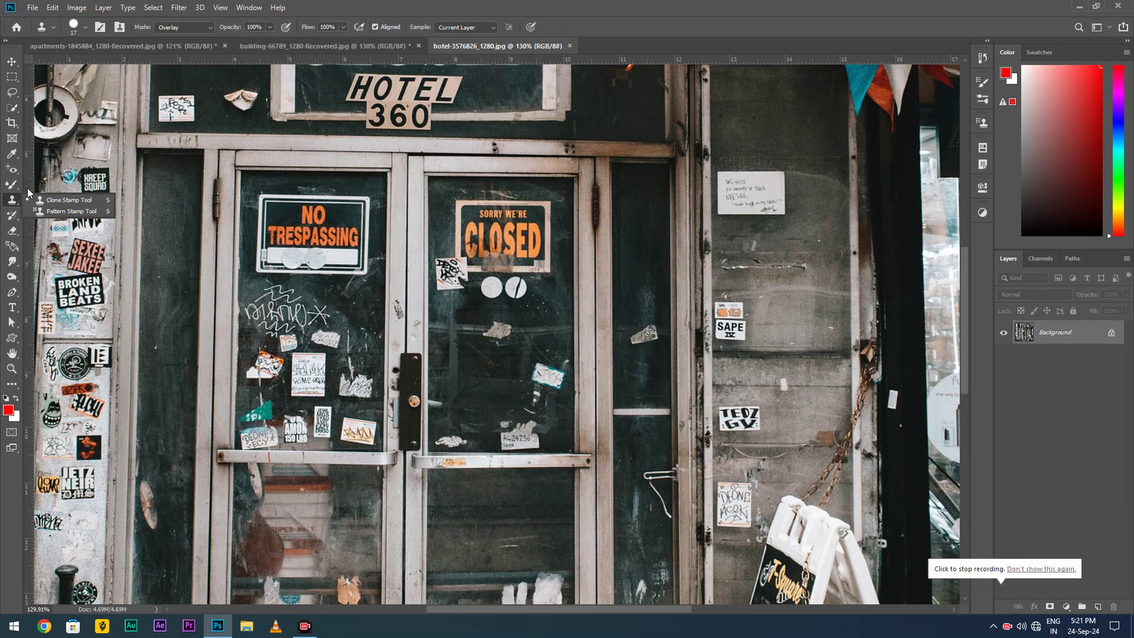
- Make the Clone Stamp Tool (S) the active tool from the stamp tool group
left_click(16, 200)
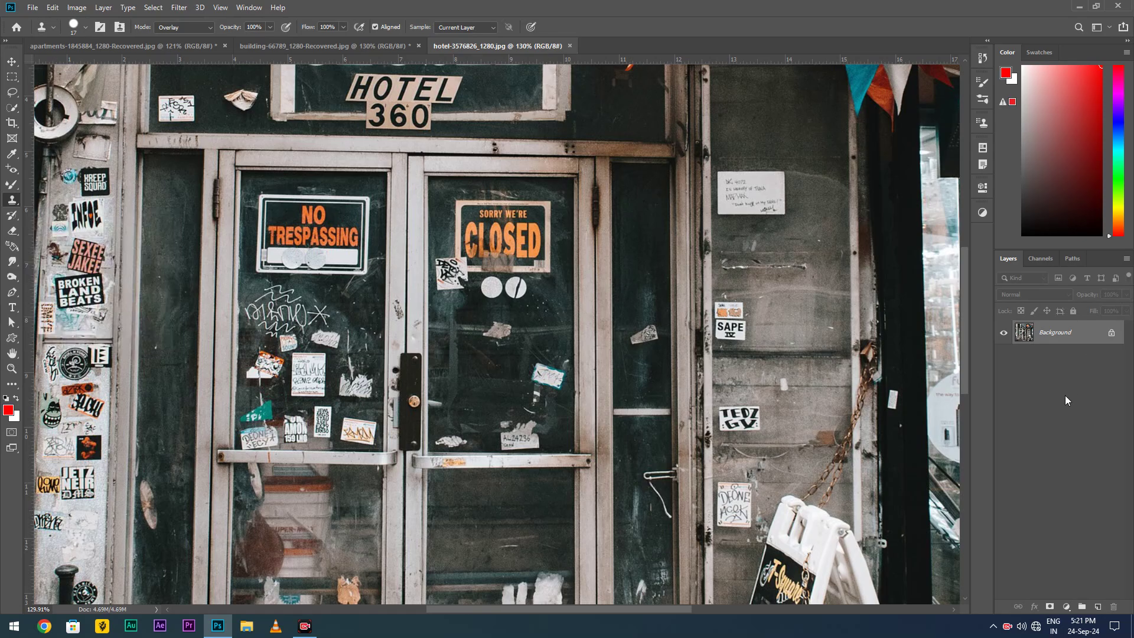
- Flip through the three photo tabs and settle on the apartments-1845884 photo
left_click(171, 46)
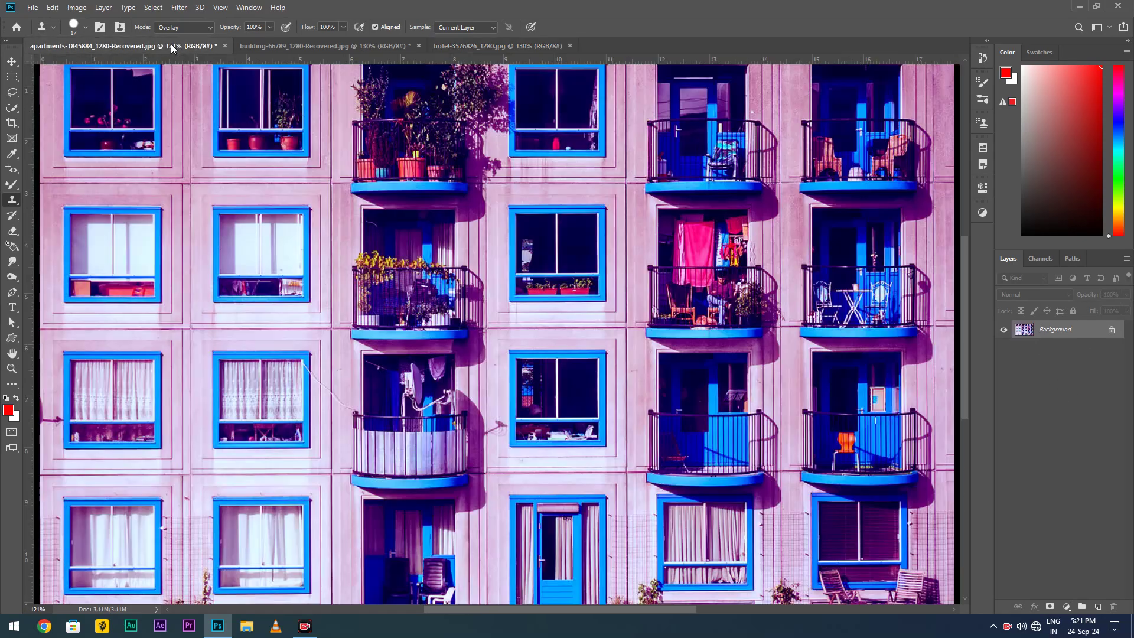
left_click(472, 47)
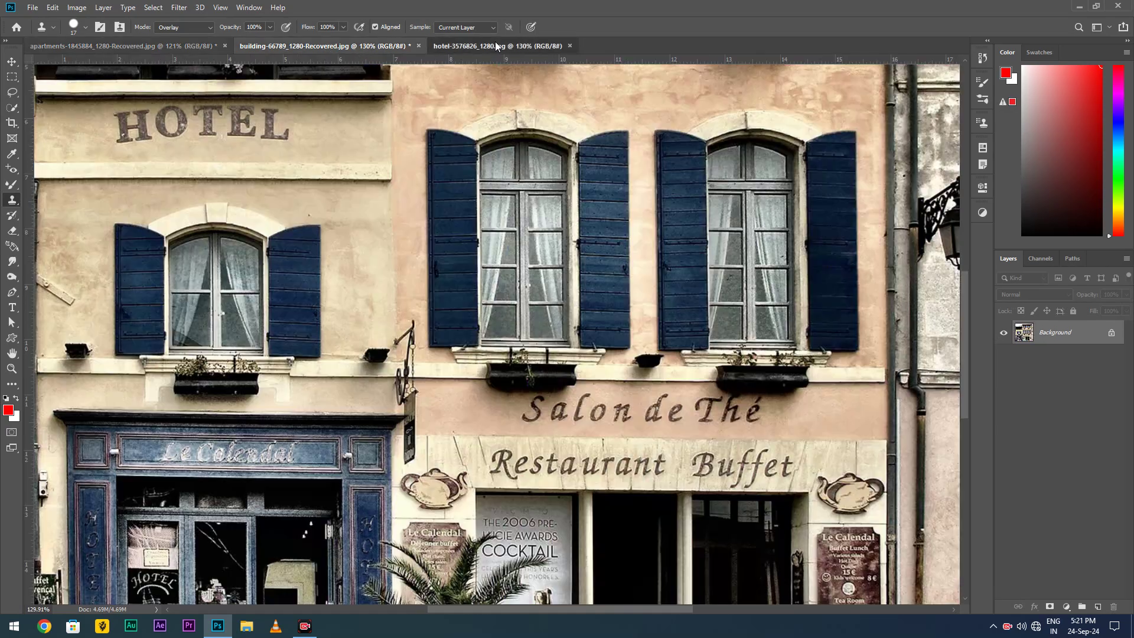
left_click(495, 46)
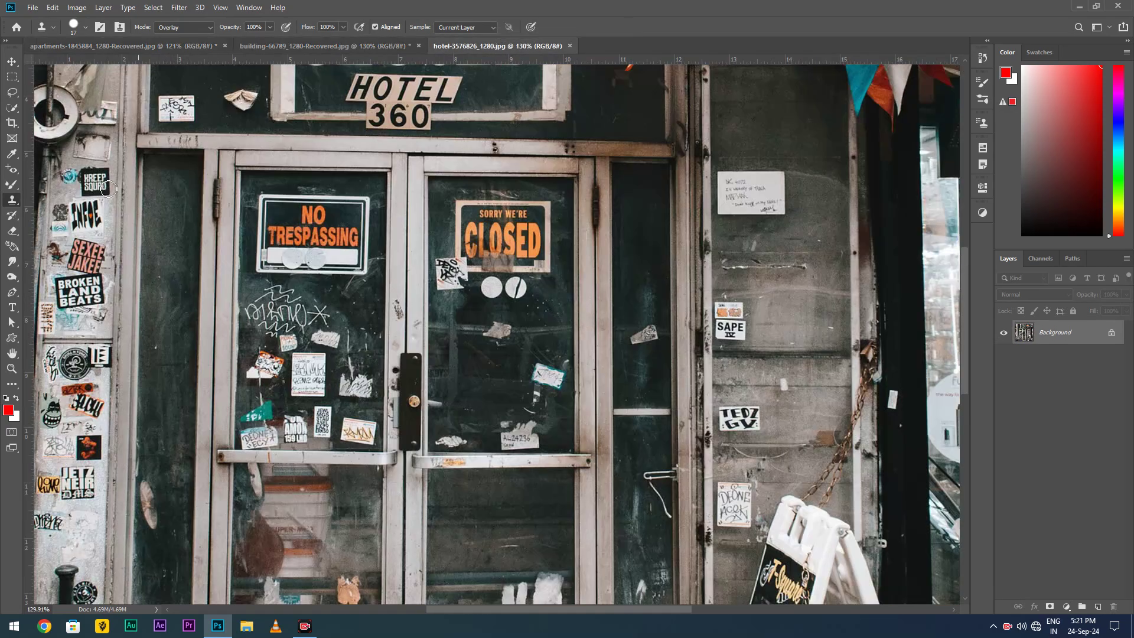
right_click(14, 201)
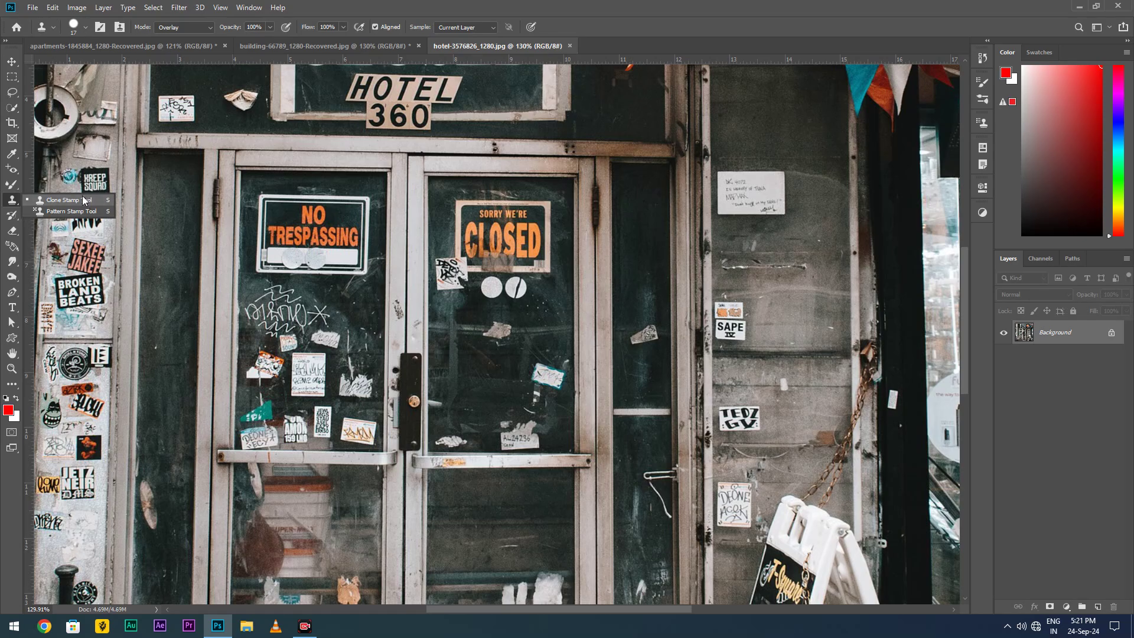
left_click(139, 46)
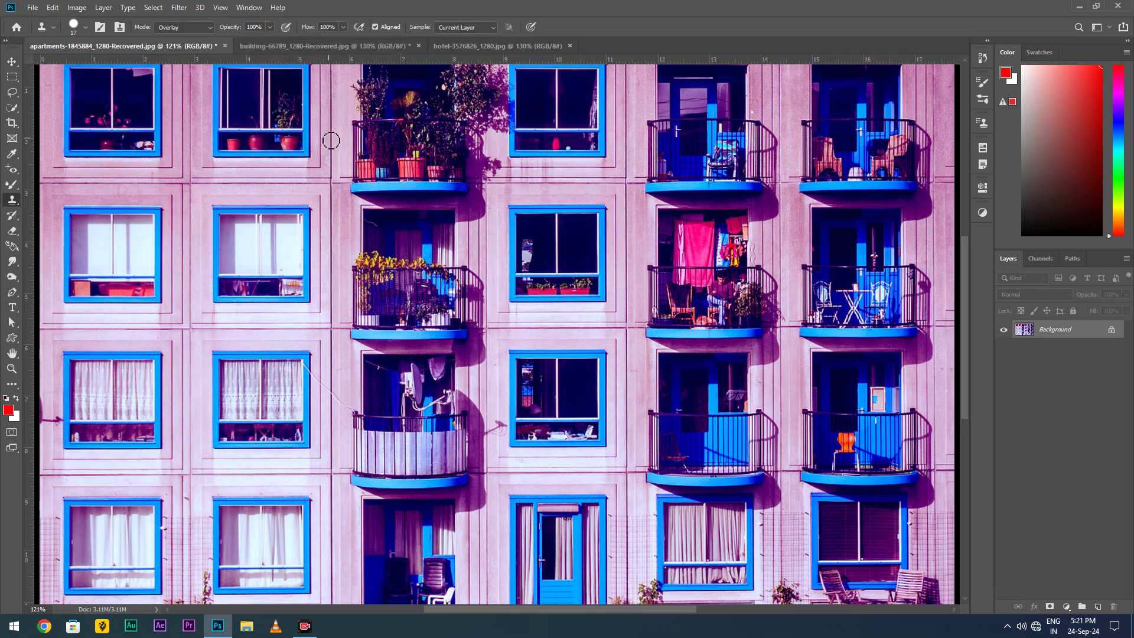
left_click(53, 27)
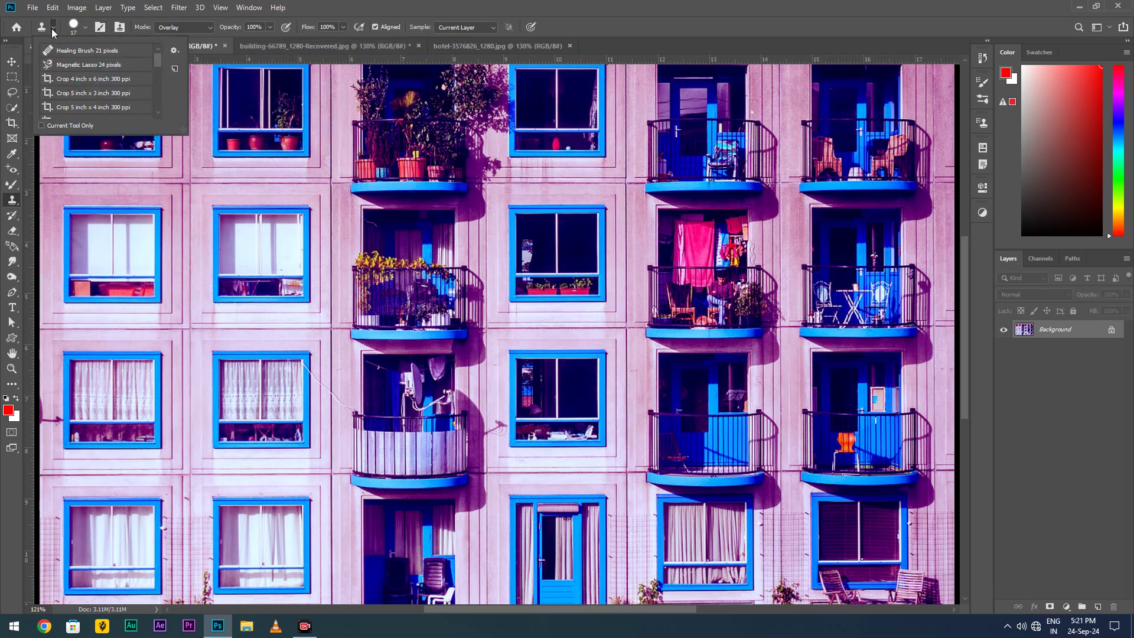
- Open the clone stamp's brush preset picker, resize its list, and view its gear-menu options
left_click(82, 24)
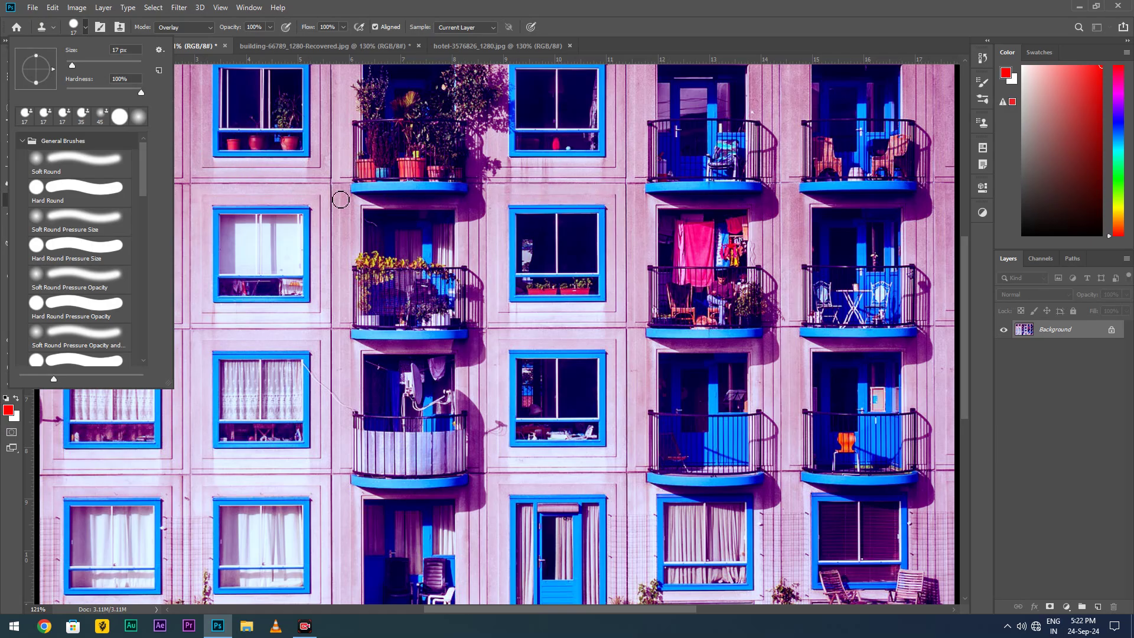
mouse_move(169, 383)
left_mouse_down()
mouse_move(306, 444)
mouse_move(475, 452)
mouse_move(781, 510)
left_mouse_up()
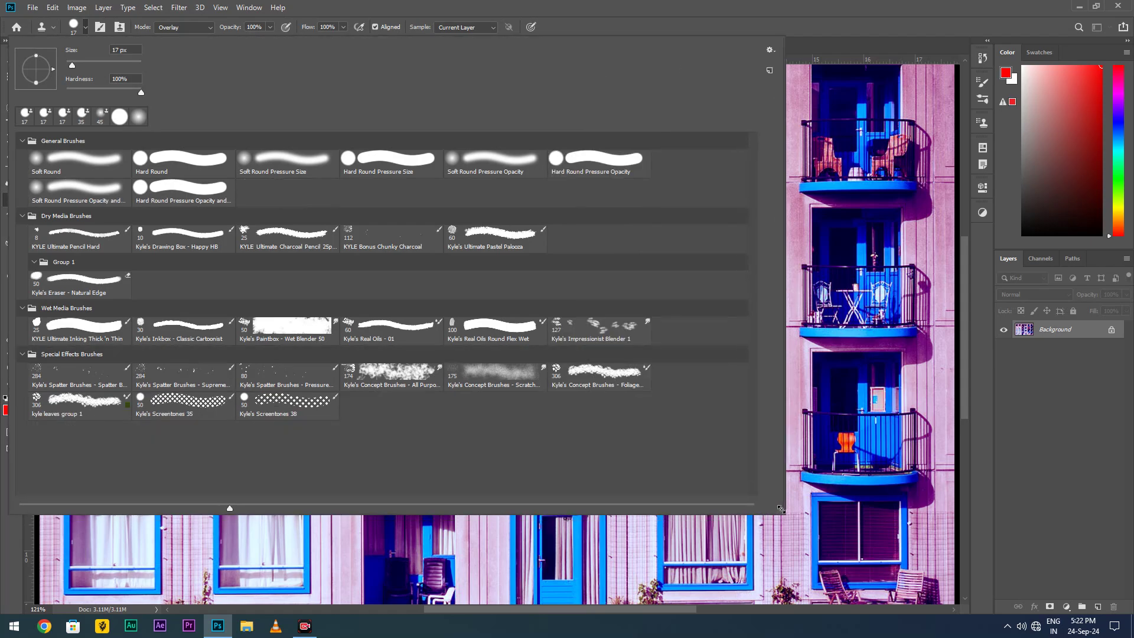
left_click_drag(780, 509, 169, 445)
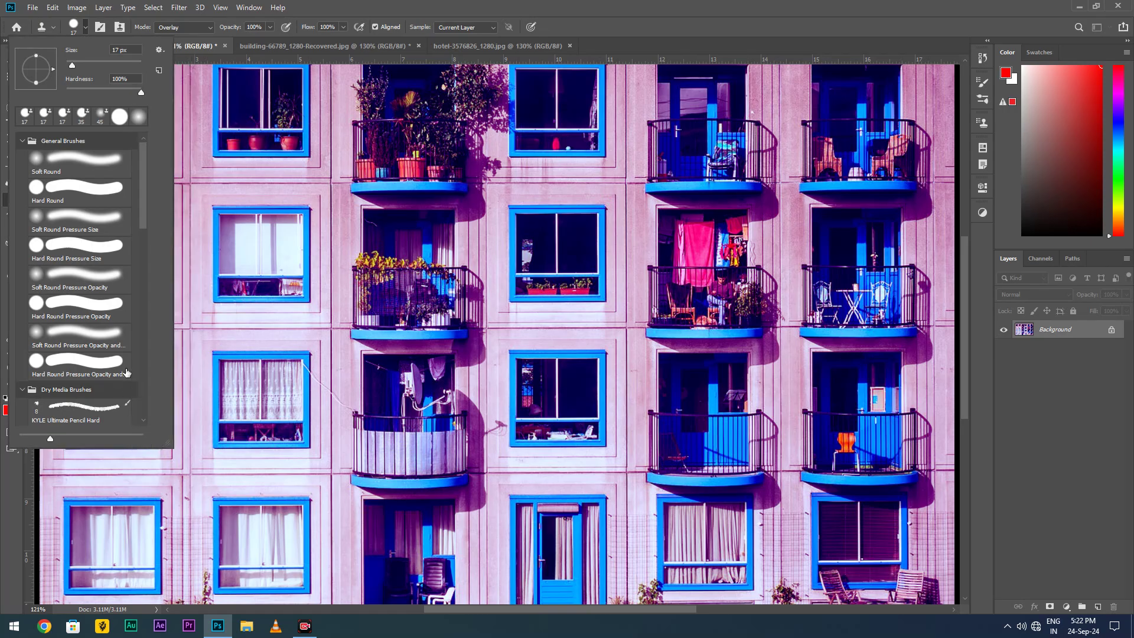
left_click(159, 50)
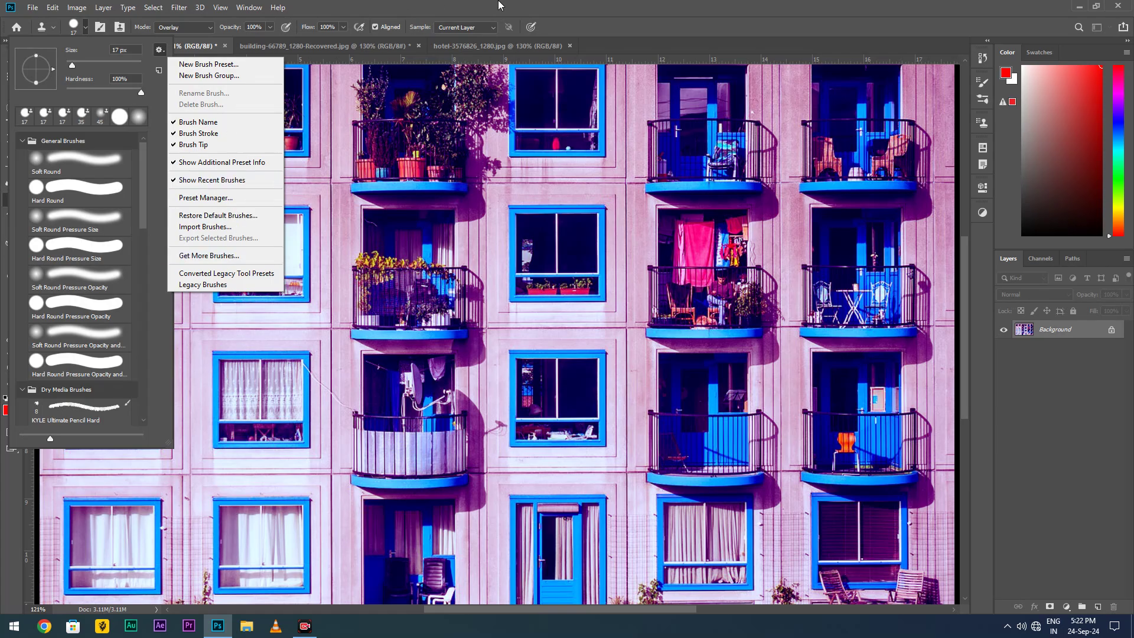
left_click(559, 5)
- Browse the brush preset collection in Brush Settings, including the Dry Media Brushes folder
left_click(101, 28)
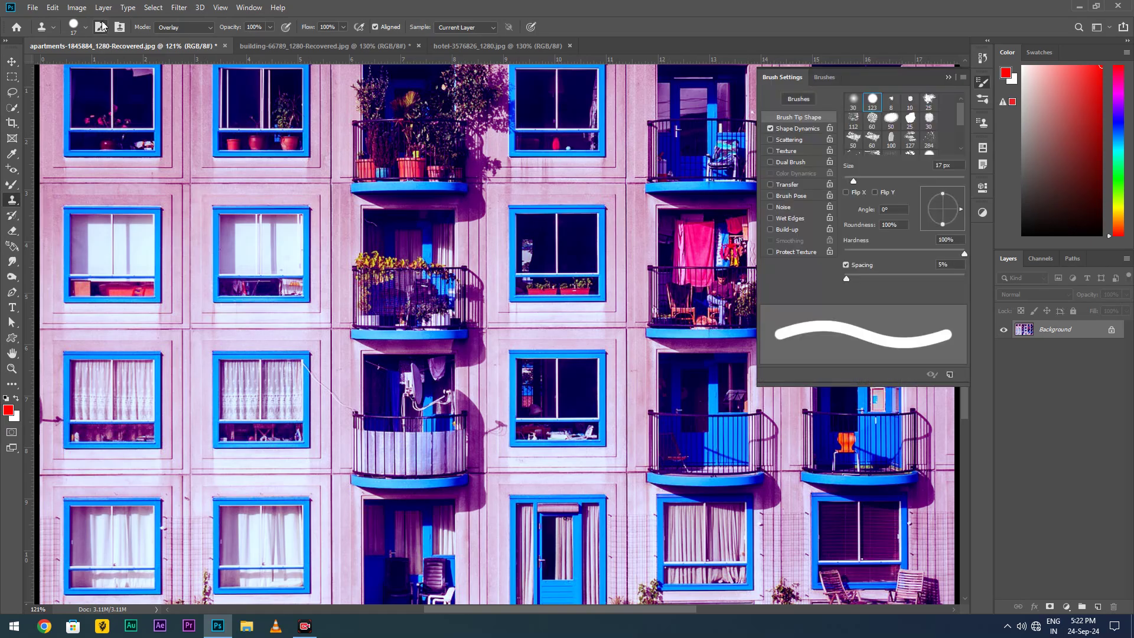
left_click(819, 79)
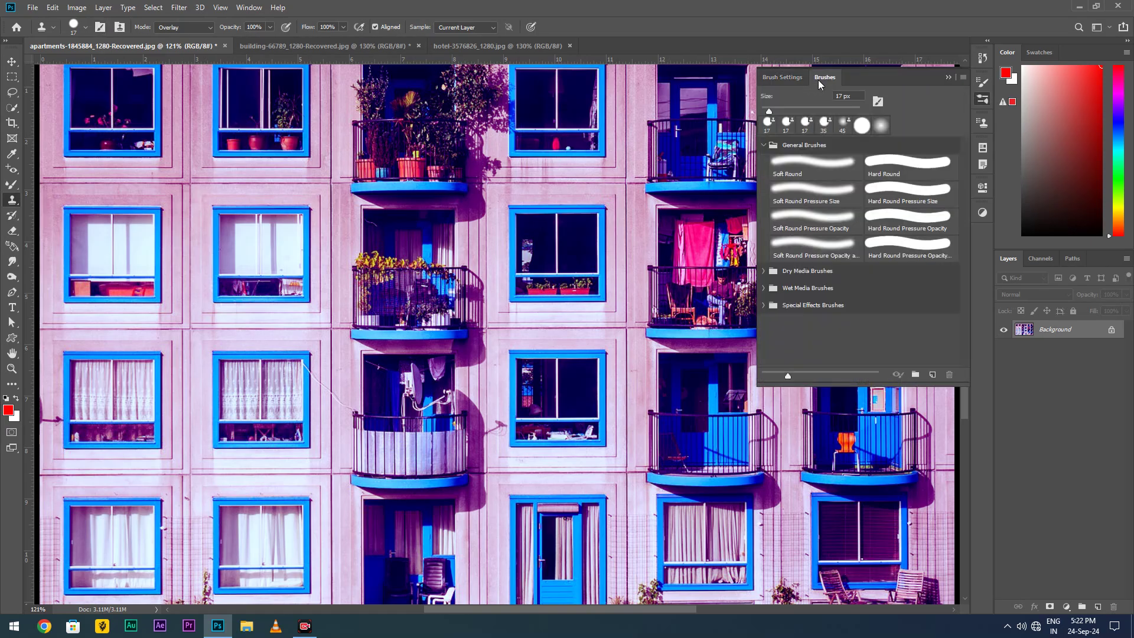
left_click(765, 270)
left_click(782, 79)
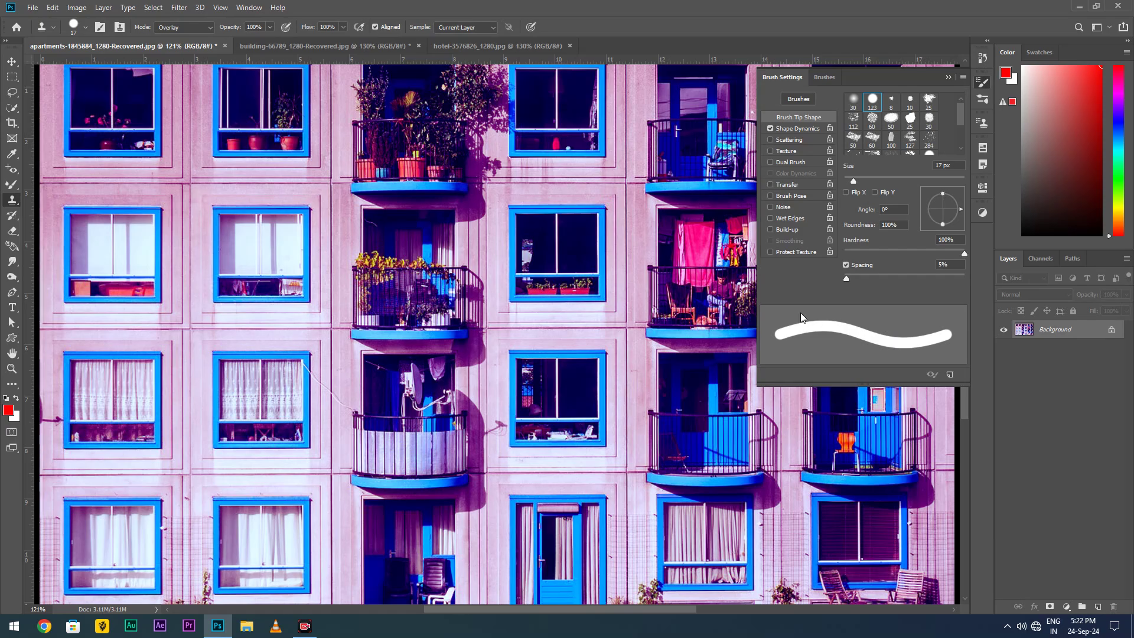
- Choose the 30 px soft round brush tip with 0% hardness and 25% spacing
left_click(853, 102)
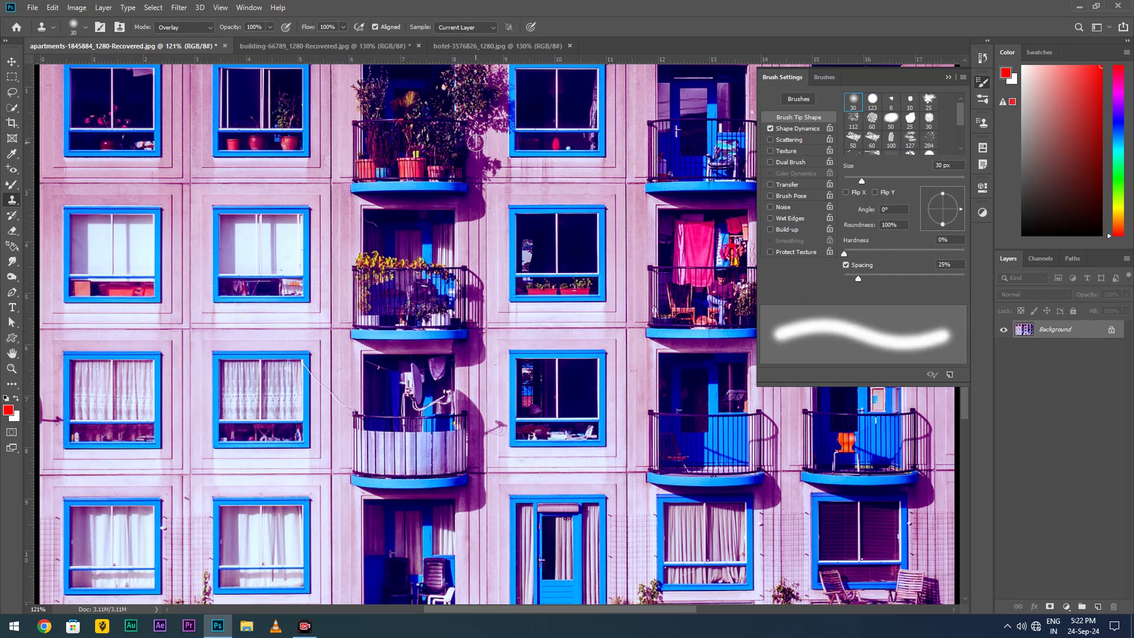
left_click(872, 100)
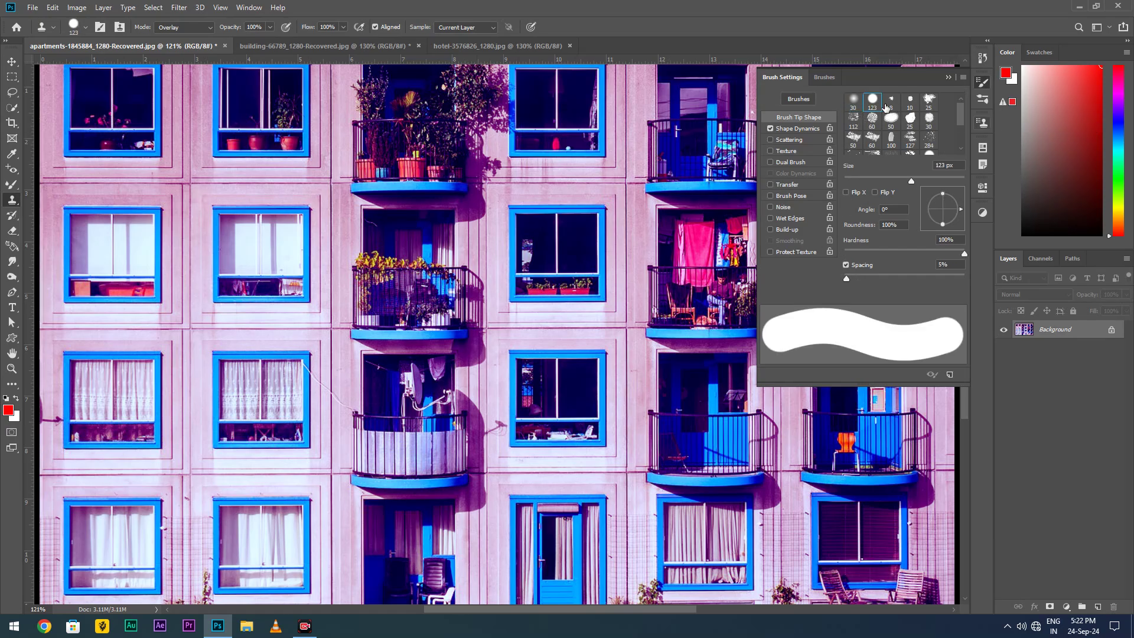
left_click(851, 102)
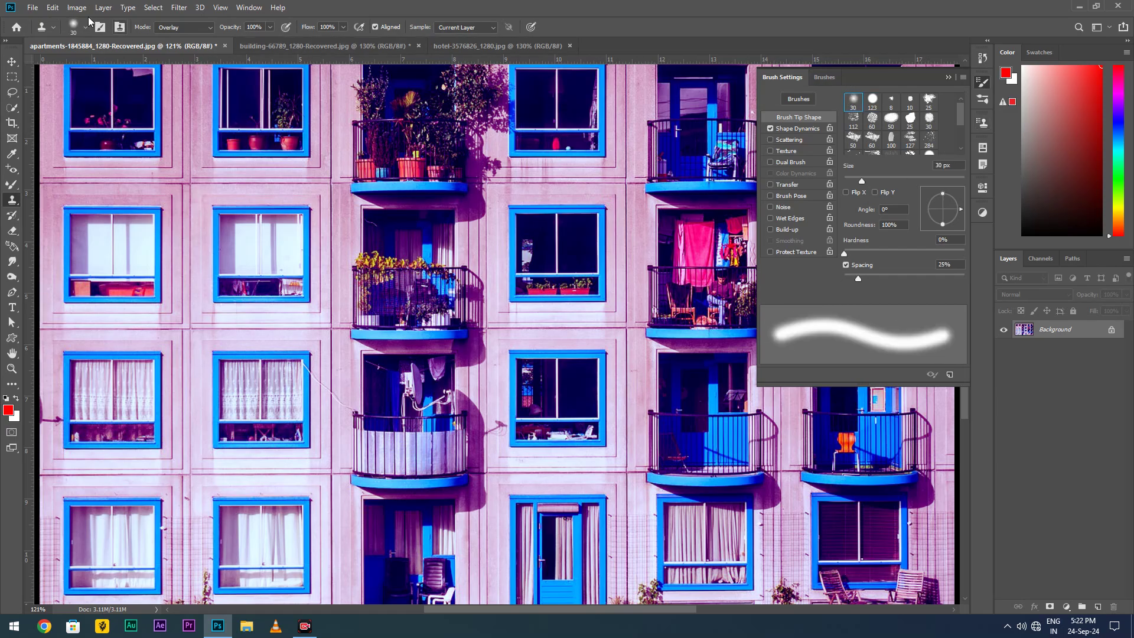
left_click(202, 30)
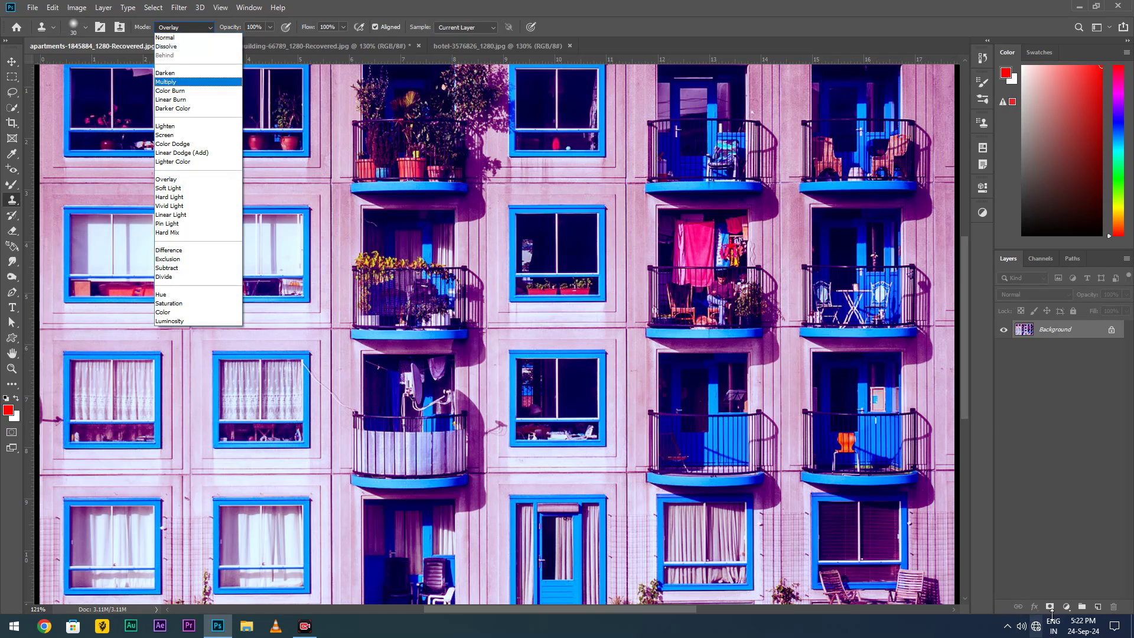
- Keep the stamp's blending mode at Overlay and unlock the Background layer as Layer 0
left_click(1093, 601)
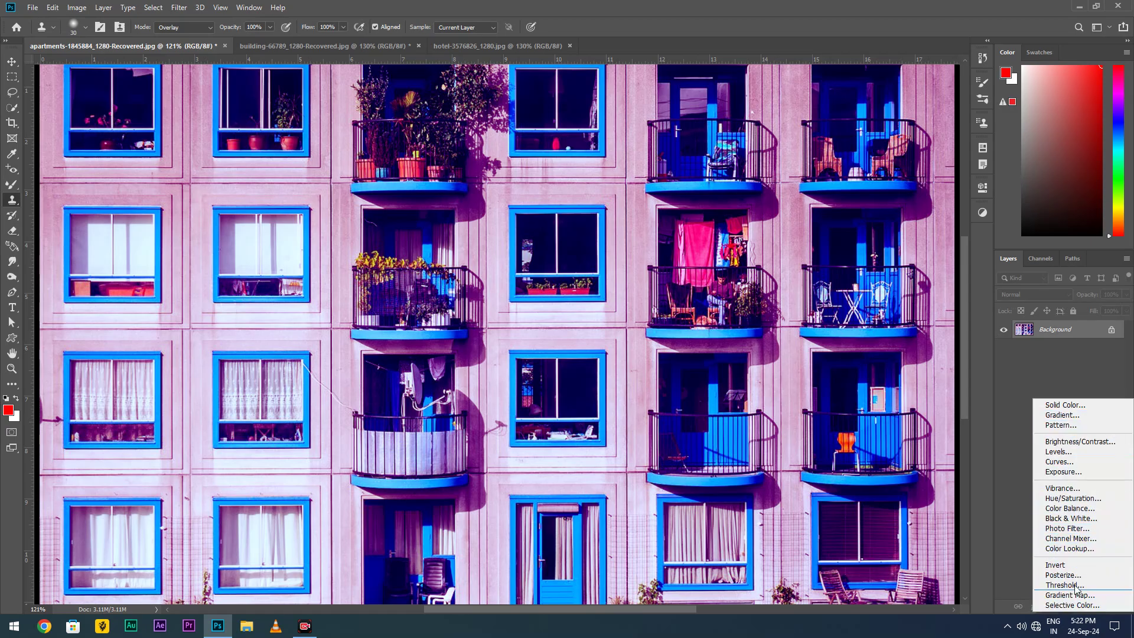
left_click(186, 28)
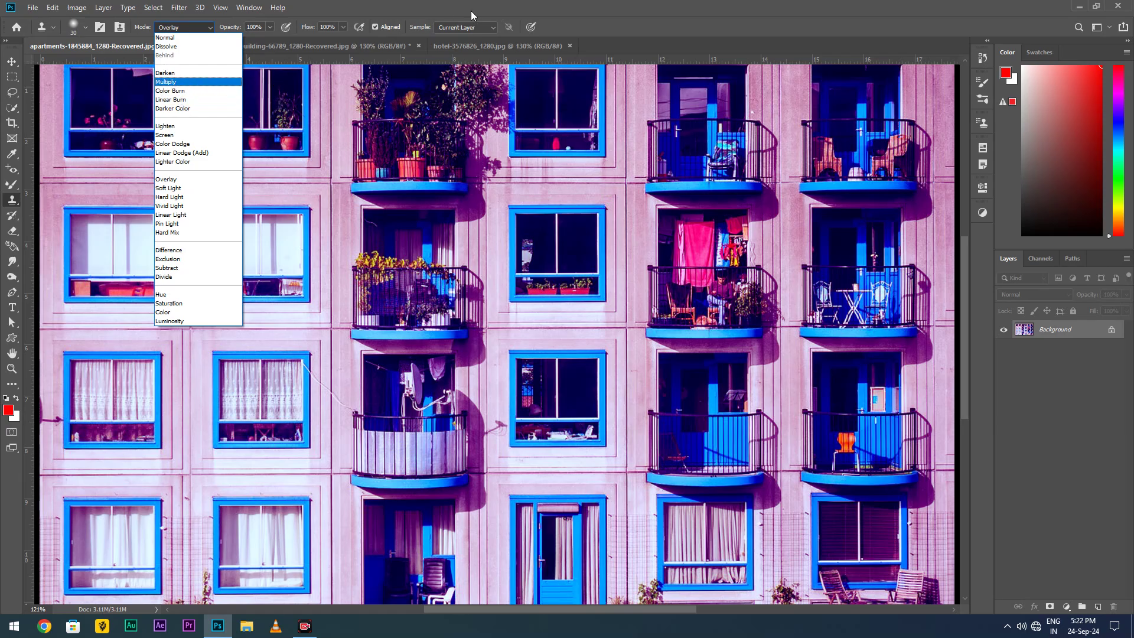
left_click(506, 29)
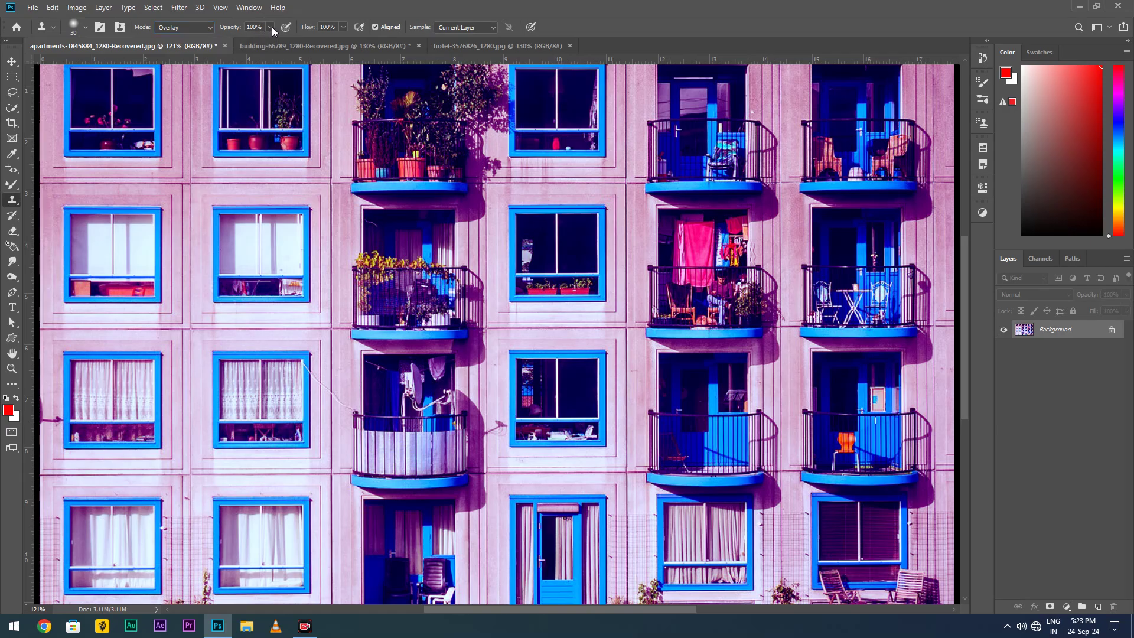
left_click(1111, 330)
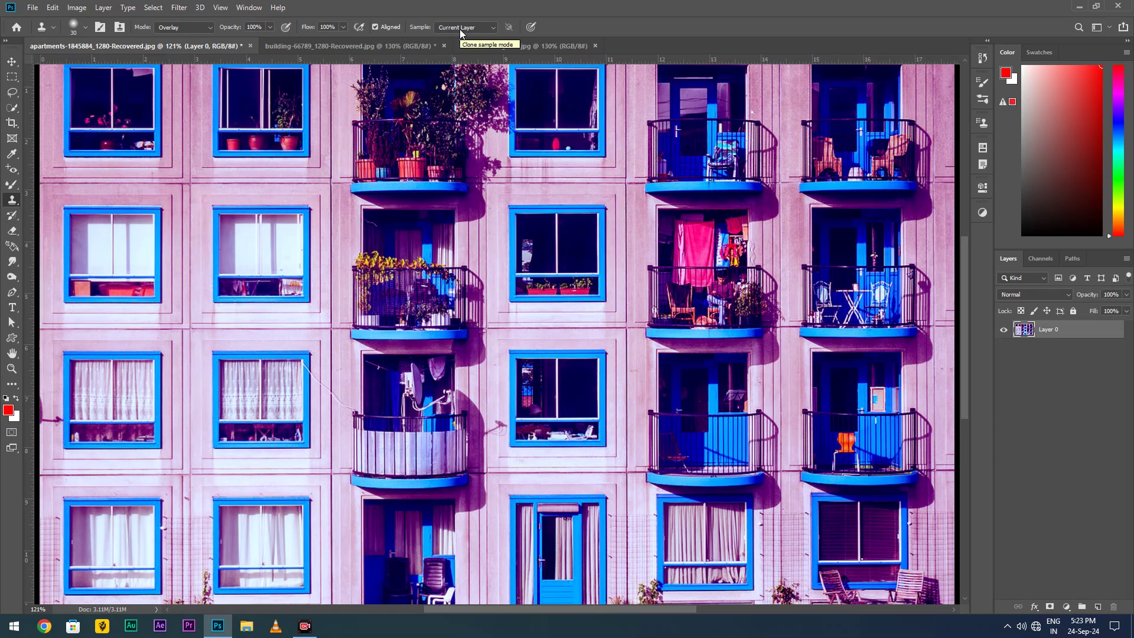
- Switch to the HOTEL facade photo and unlock its background layer
left_click(349, 50)
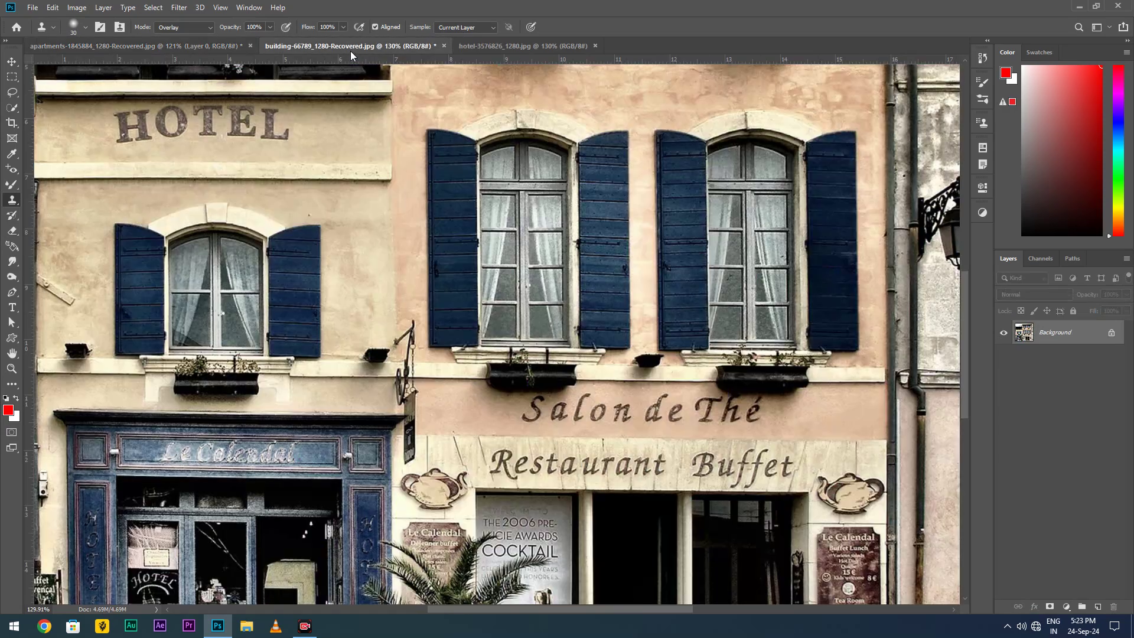
left_click(515, 48)
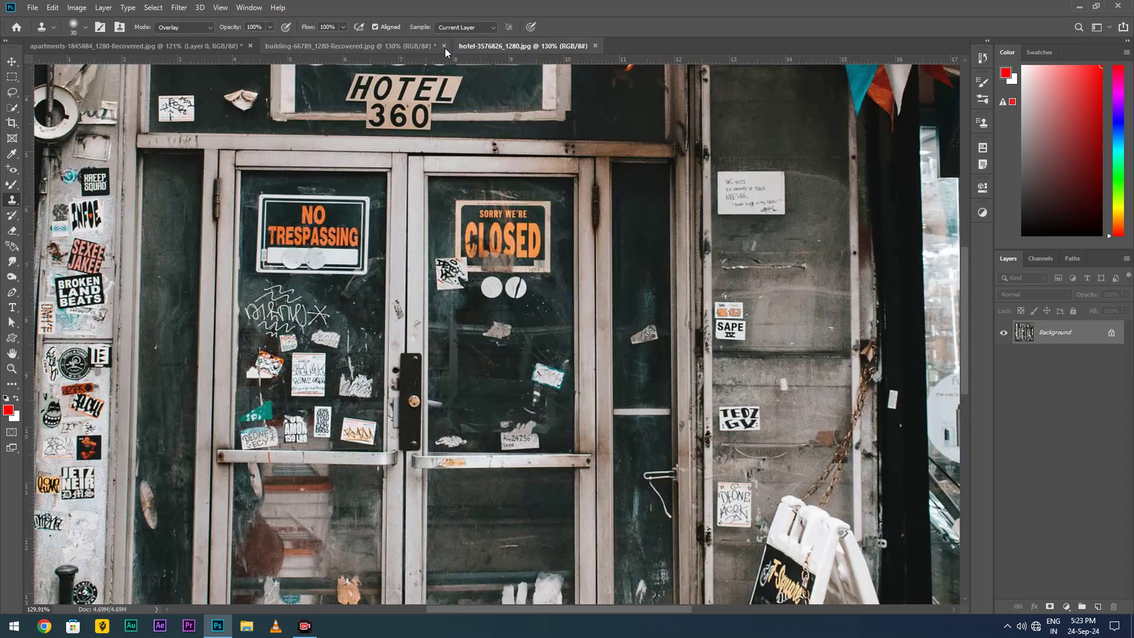
left_click(348, 46)
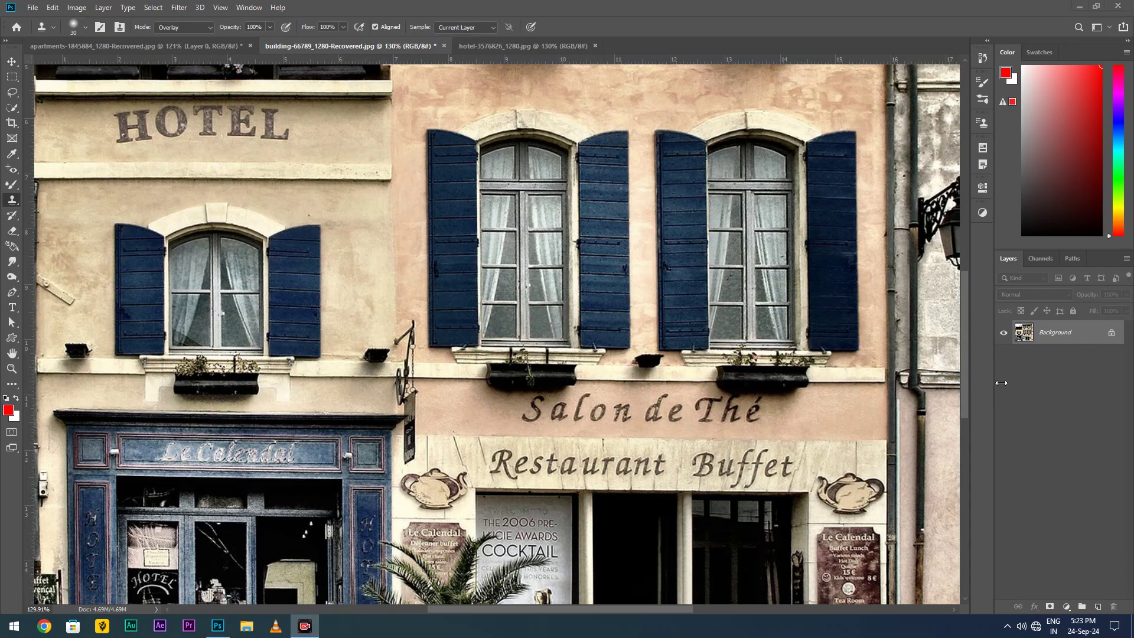
key("F2")
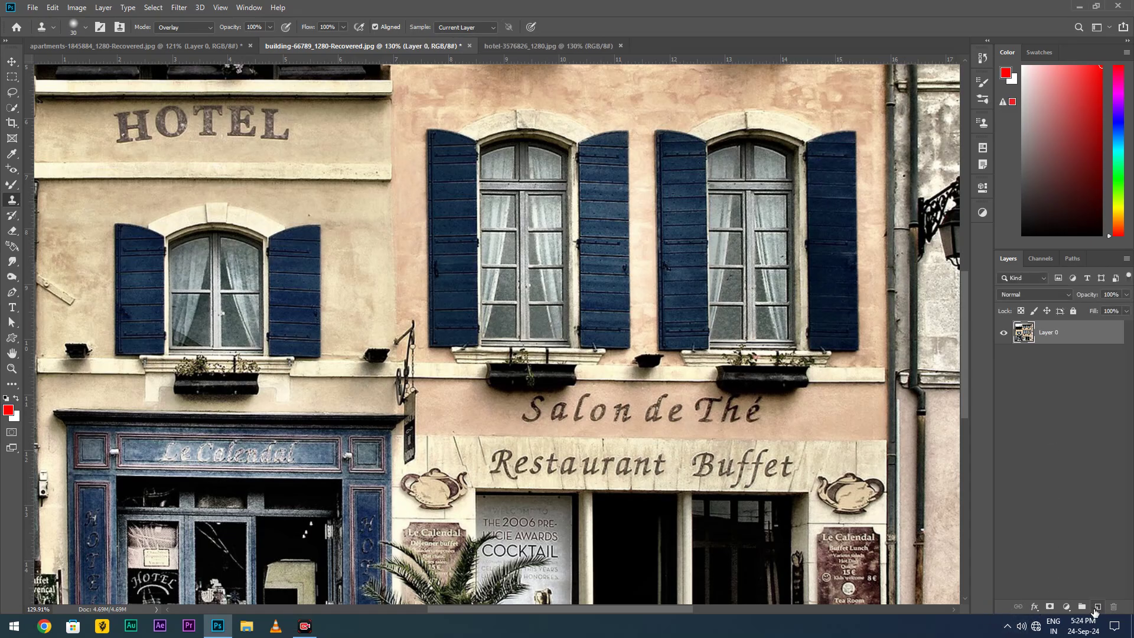
- Add empty Layer 1, select Layer 0, and stamp the wall, triggering the missing-source warning
left_click(1096, 608)
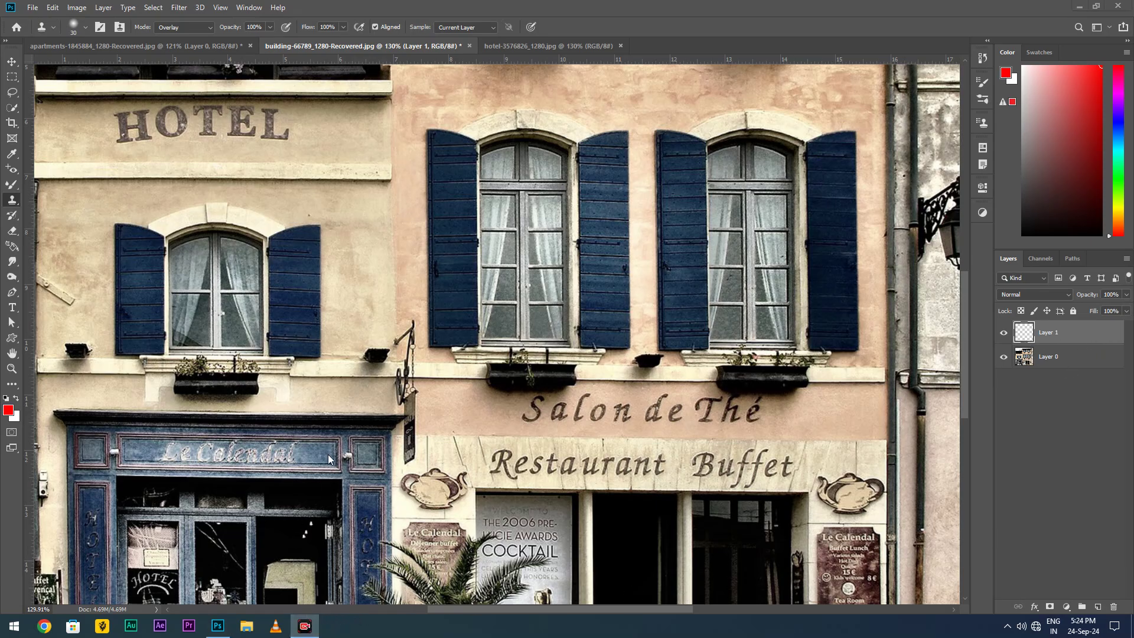
left_click(1075, 356)
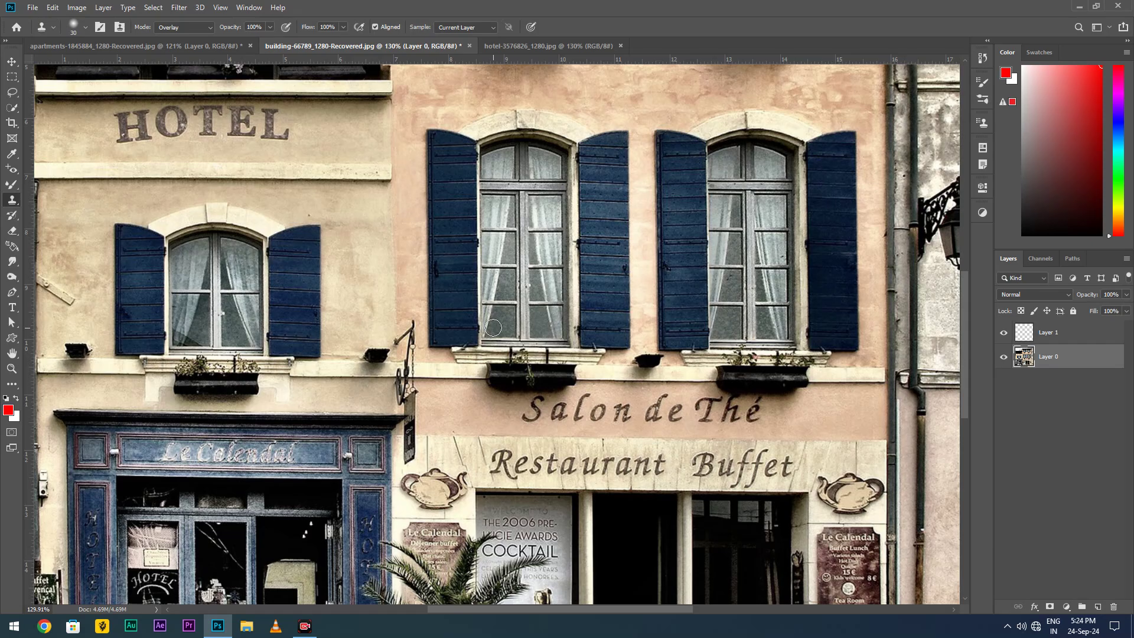
left_click(410, 275)
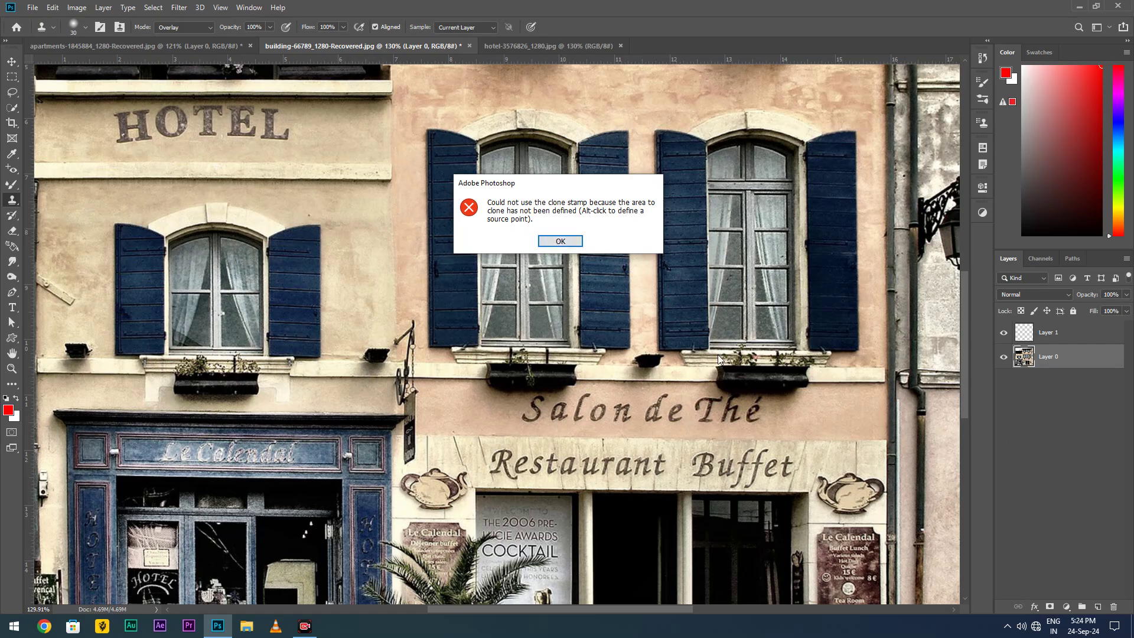
- Dismiss the source error, select Layer 1, and start cloning above the middle window
left_click(576, 242)
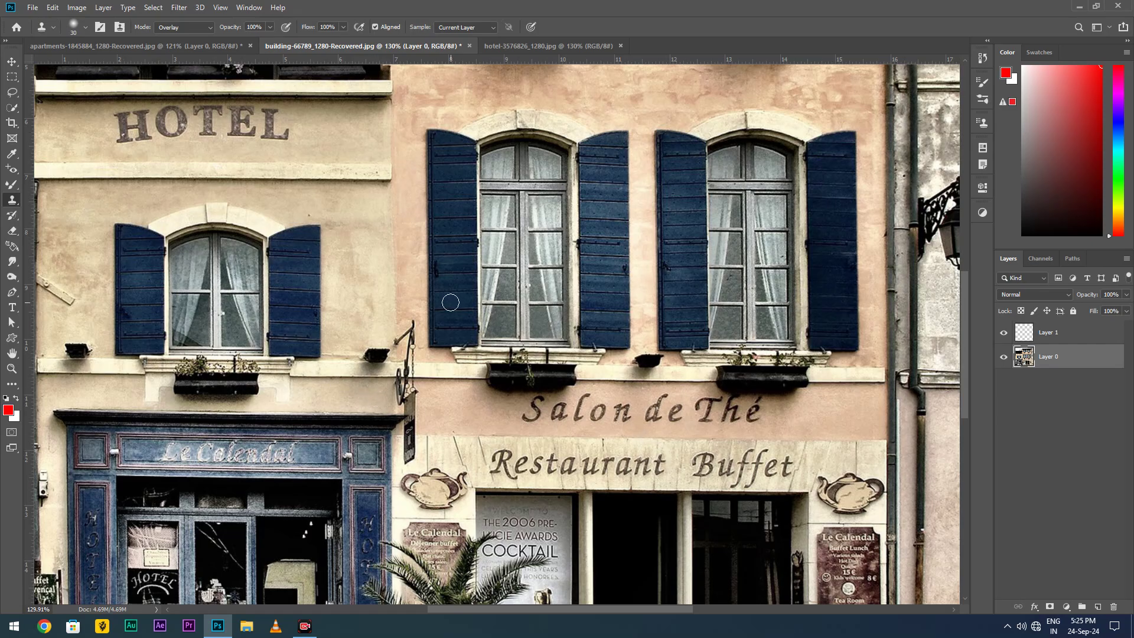
scroll(450, 303, "up", 1)
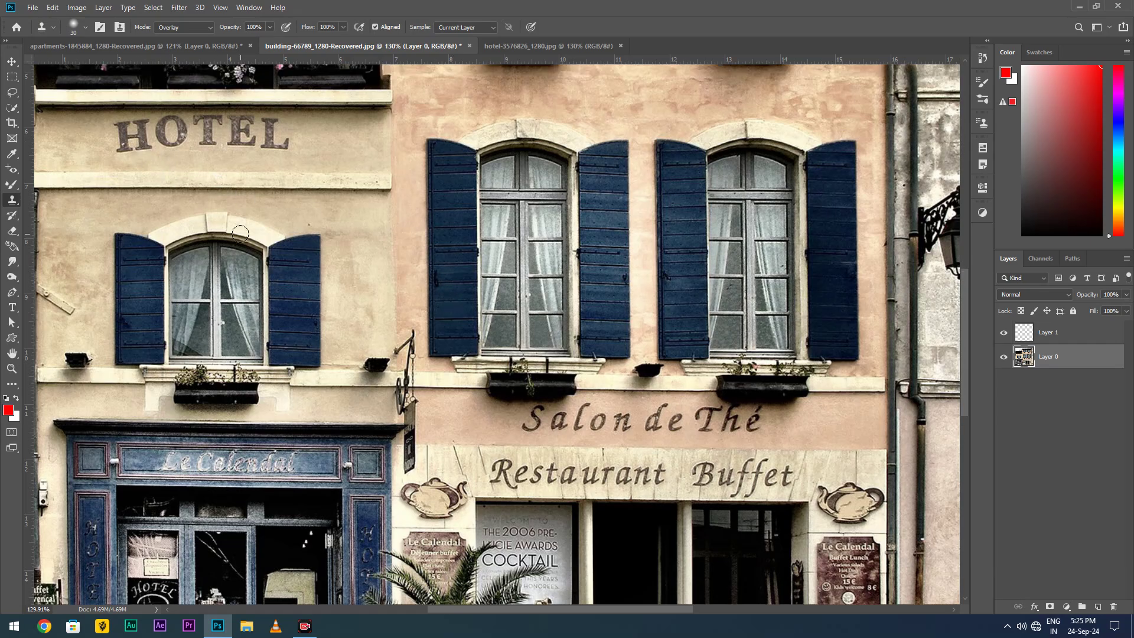
scroll(252, 224, "up", 1)
scroll(252, 223, "up", 1)
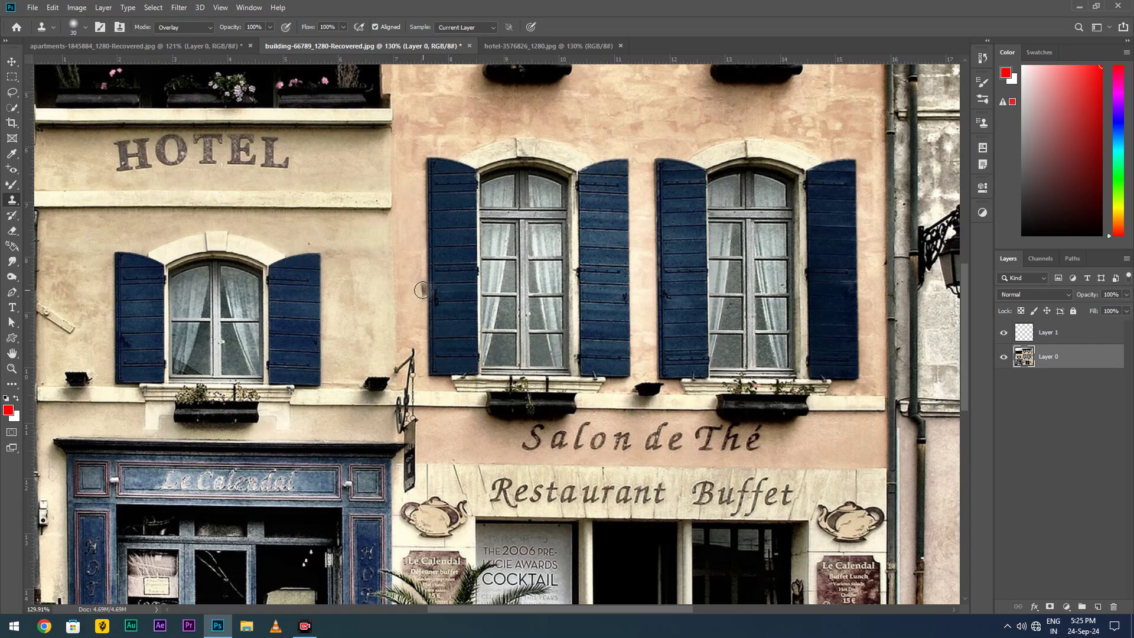
left_click(1062, 331)
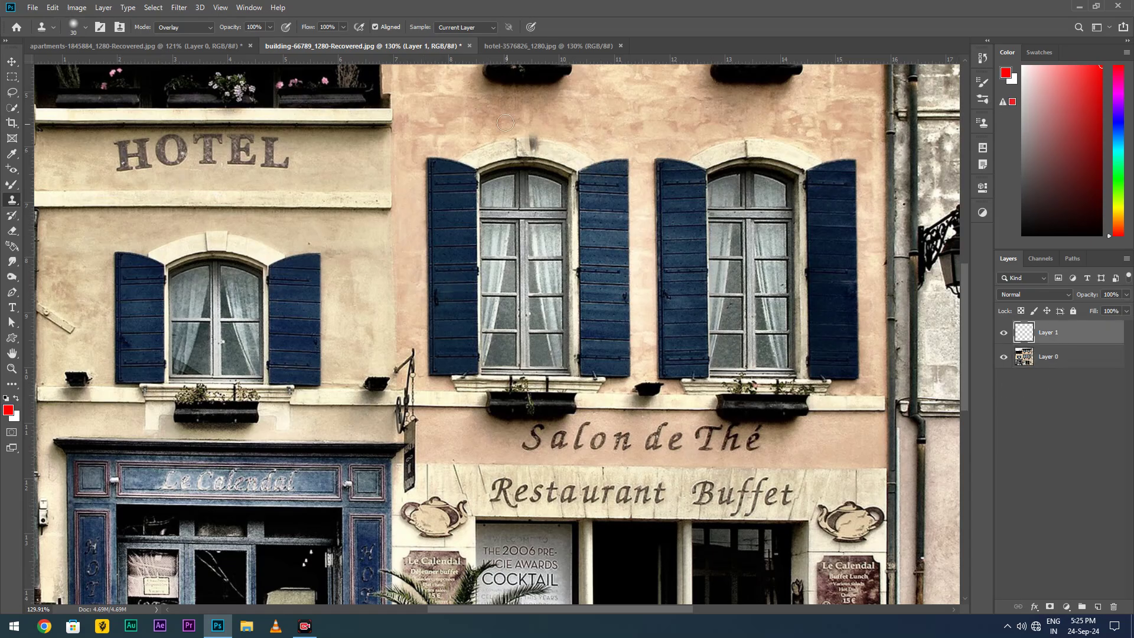
left_click_drag(524, 106, 524, 107)
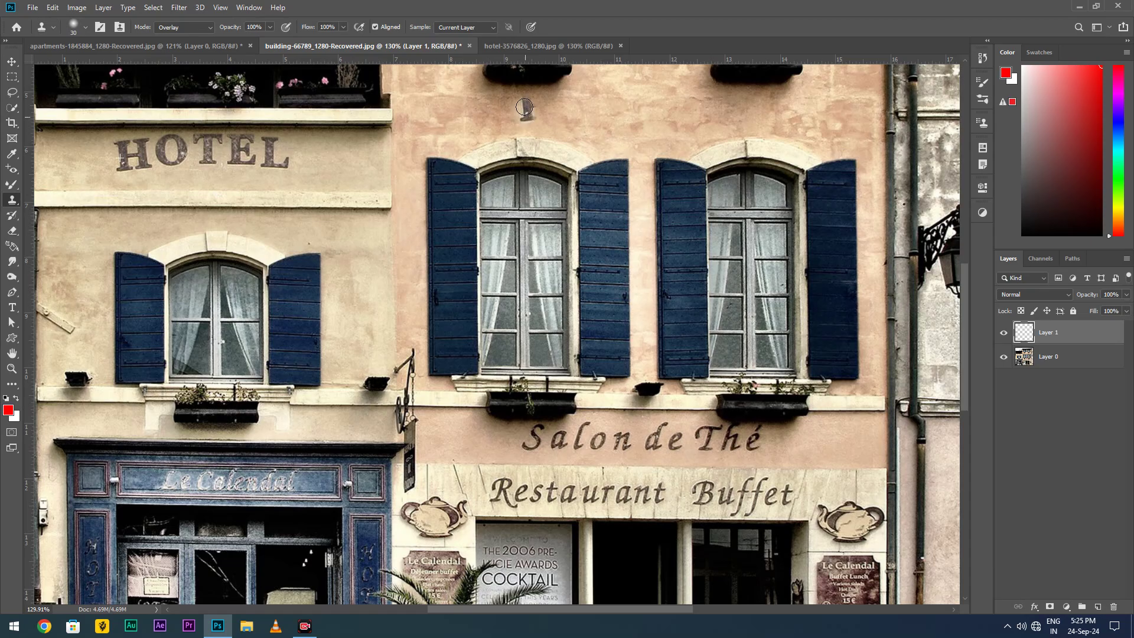
- Paint a cloned H and partial O of HOTEL above the middle window
mouse_move(525, 101)
left_mouse_down()
mouse_move(539, 94)
mouse_move(550, 107)
left_mouse_up()
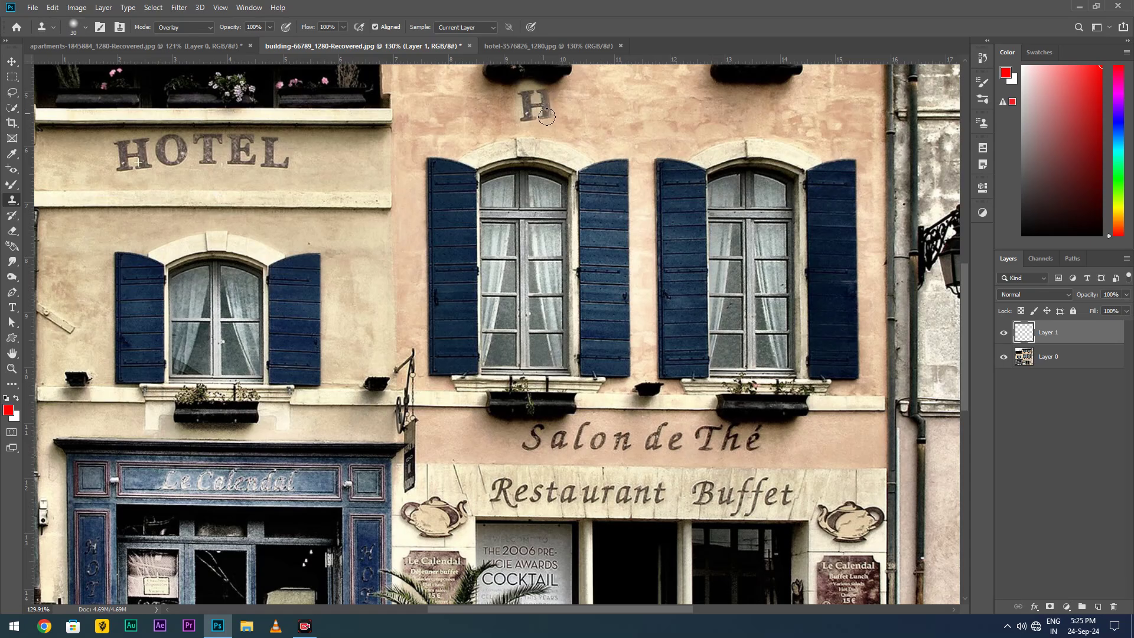
left_click_drag(550, 106, 572, 99)
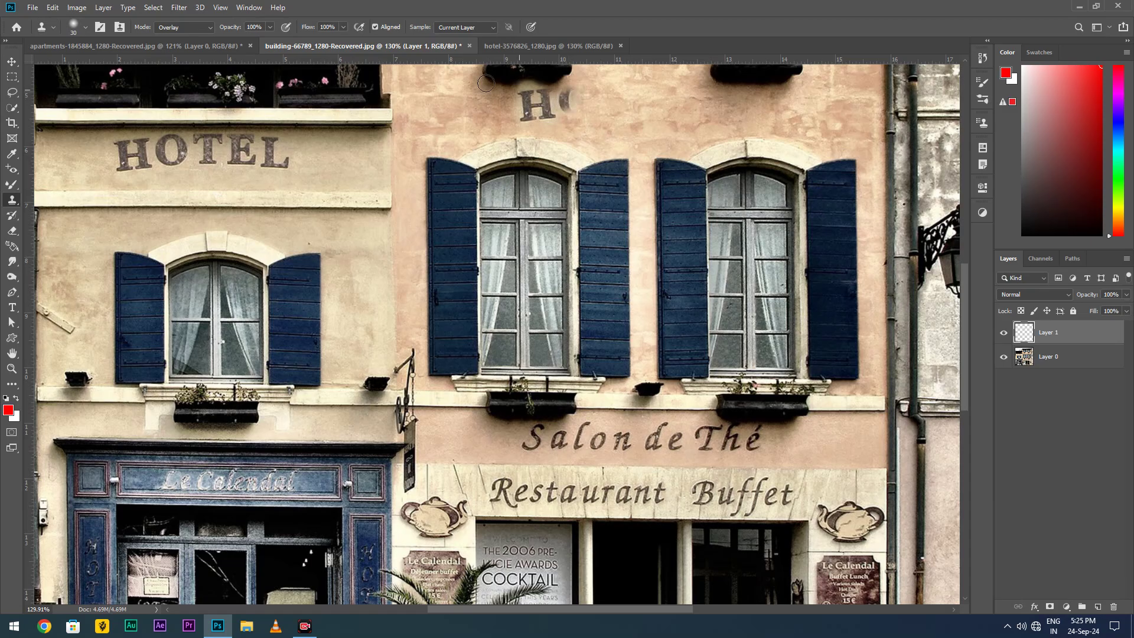
left_click(175, 27)
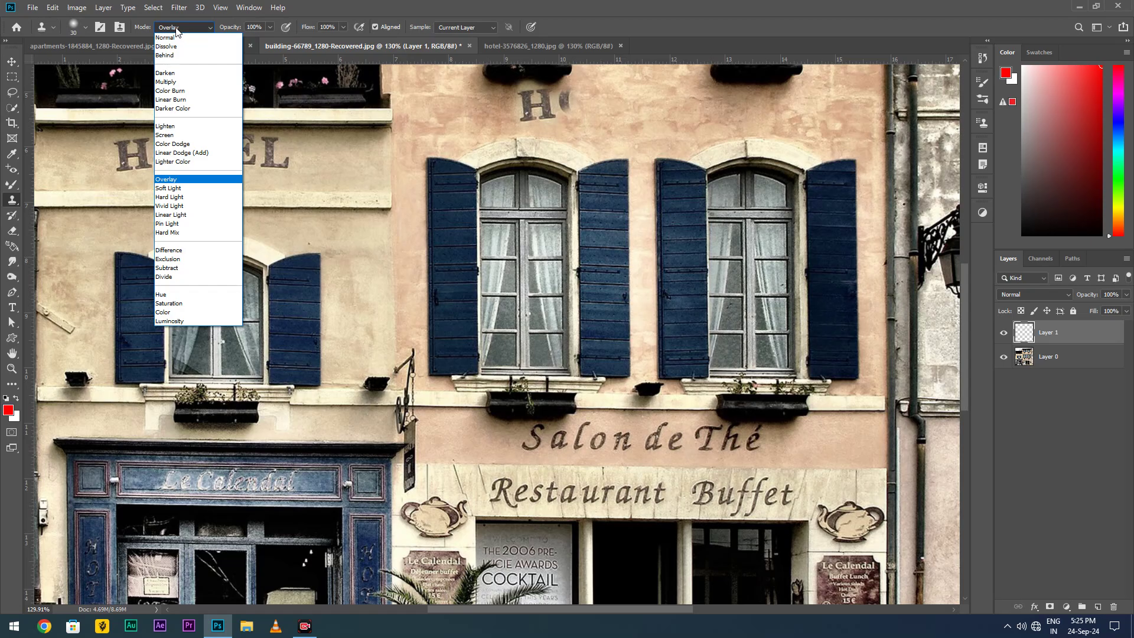
- Switch stamp blending to Normal, clone more HOTEL letters, then undo that stroke
left_click(178, 37)
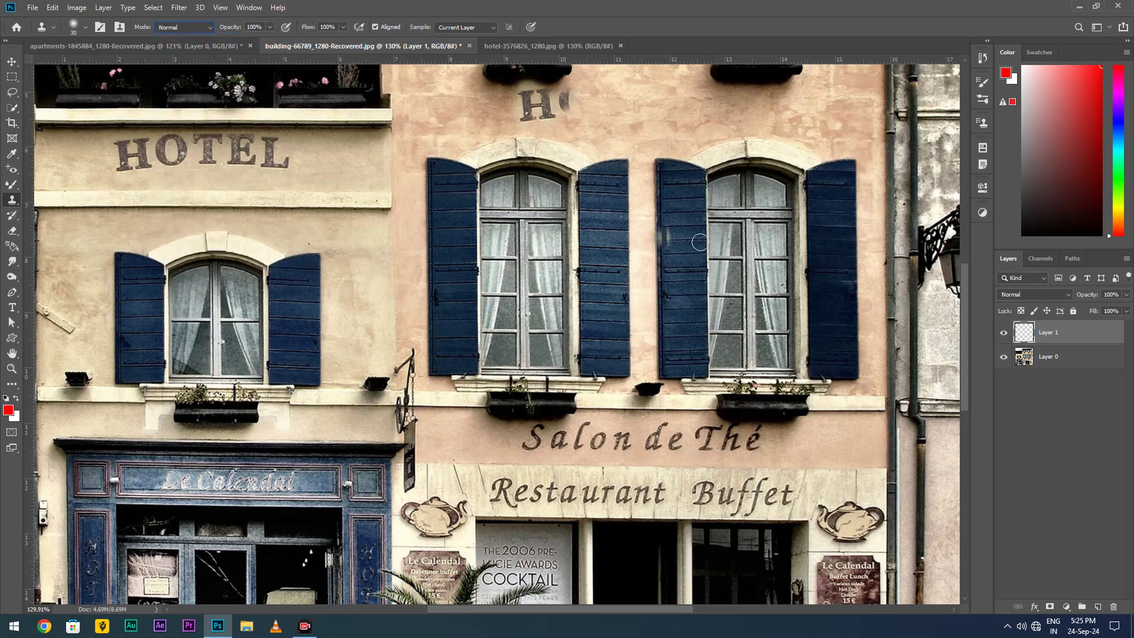
mouse_move(575, 101)
left_mouse_down()
mouse_move(593, 110)
mouse_move(606, 93)
mouse_move(639, 107)
left_mouse_up()
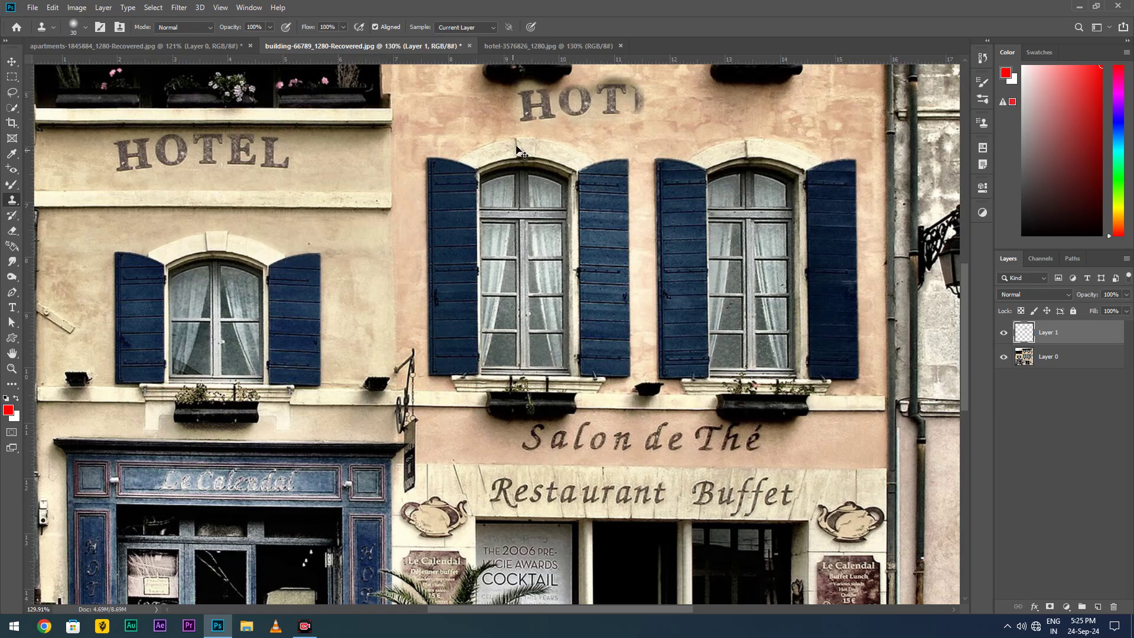
key("ctrl+z")
key("ctrl+z")
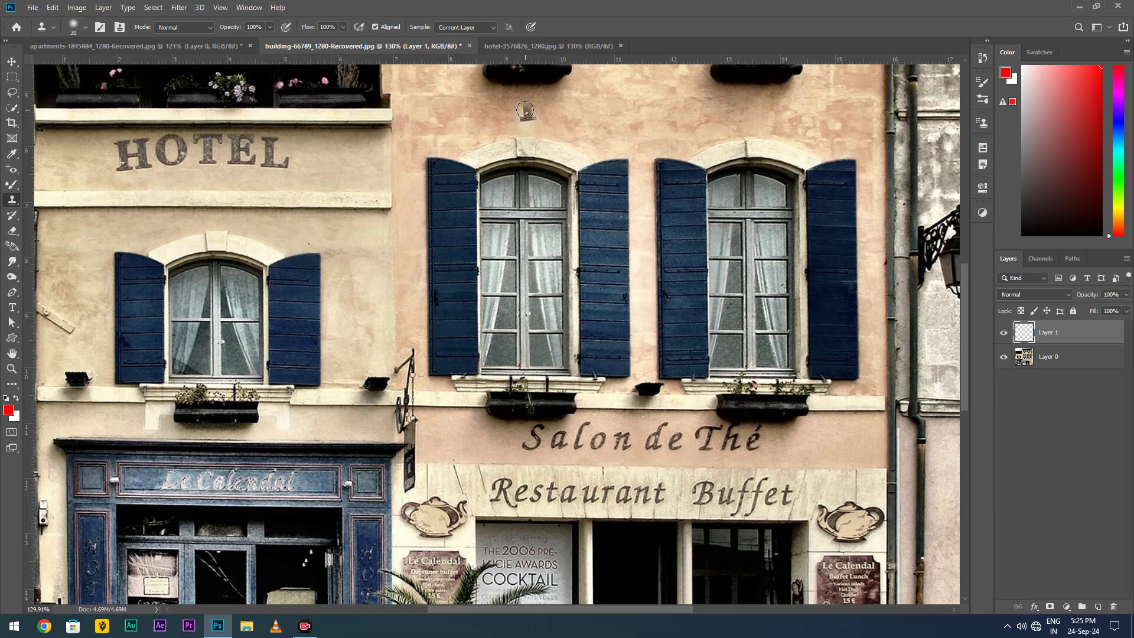
- Re-clone the full word HOTEL above the middle window, keeping Sample on Current Layer
mouse_move(528, 104)
left_mouse_down()
mouse_move(538, 95)
mouse_move(549, 115)
left_mouse_up()
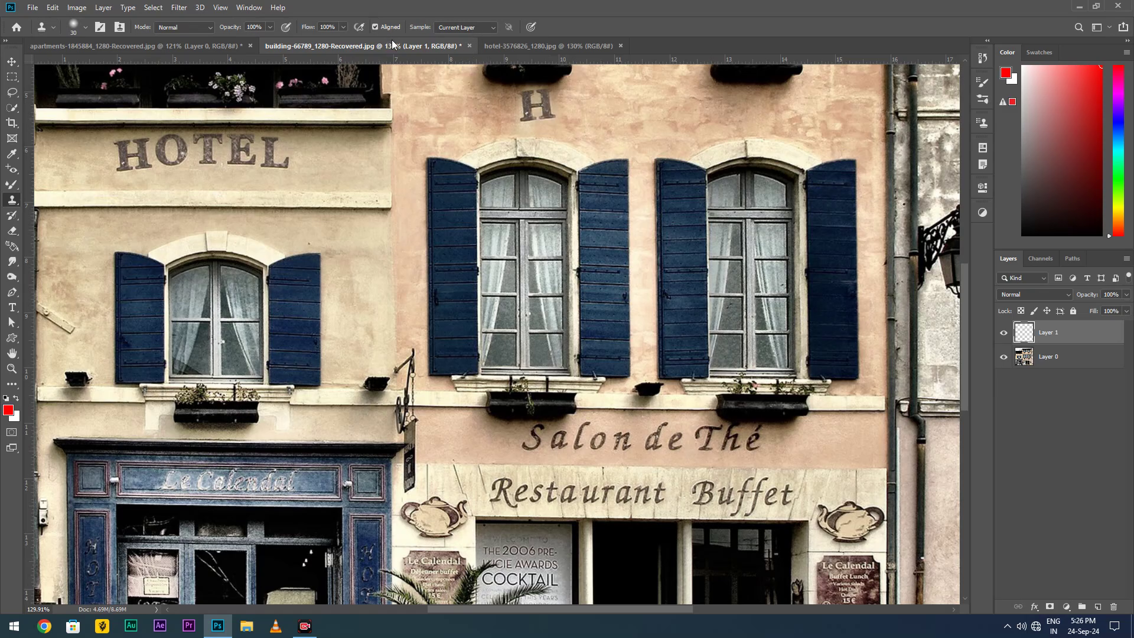
left_click(444, 27)
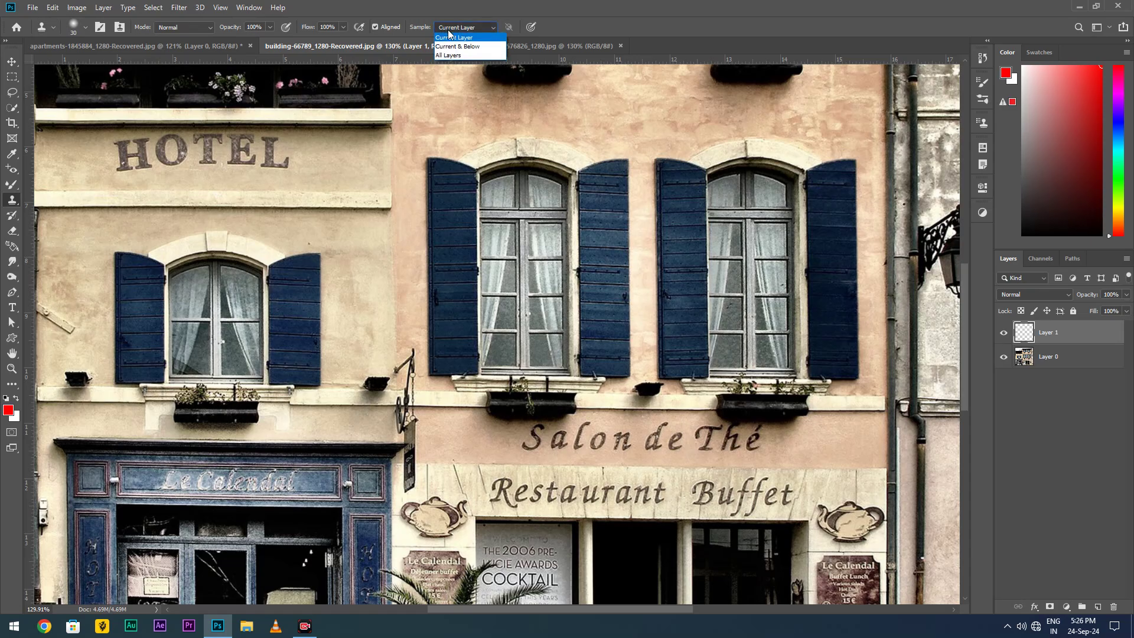
left_click(501, 87)
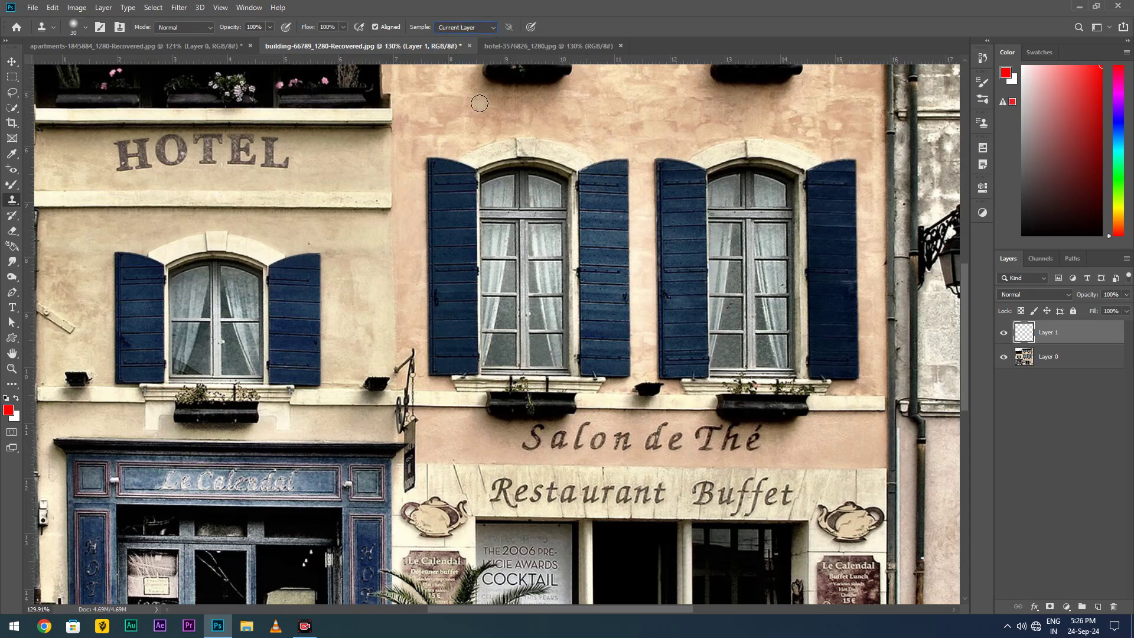
mouse_move(520, 97)
left_mouse_down()
mouse_move(535, 117)
mouse_move(660, 107)
left_mouse_up()
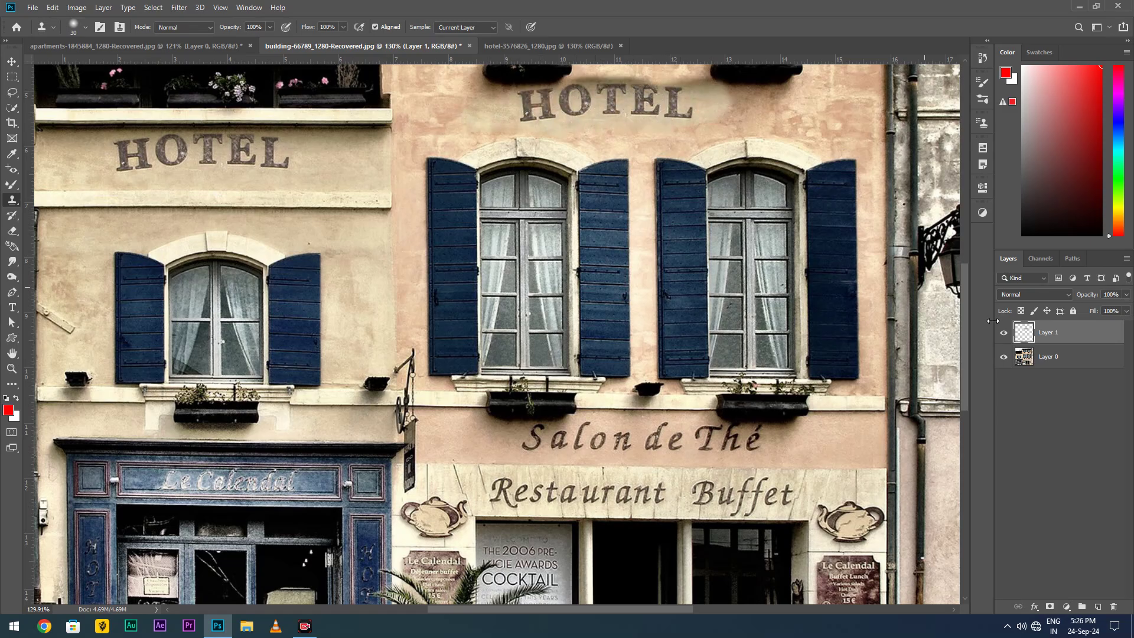
- Toggle Layer 0 and Layer 1 visibility to check the cloned HOTEL patch, then make Layer 0 active
left_click(1004, 357)
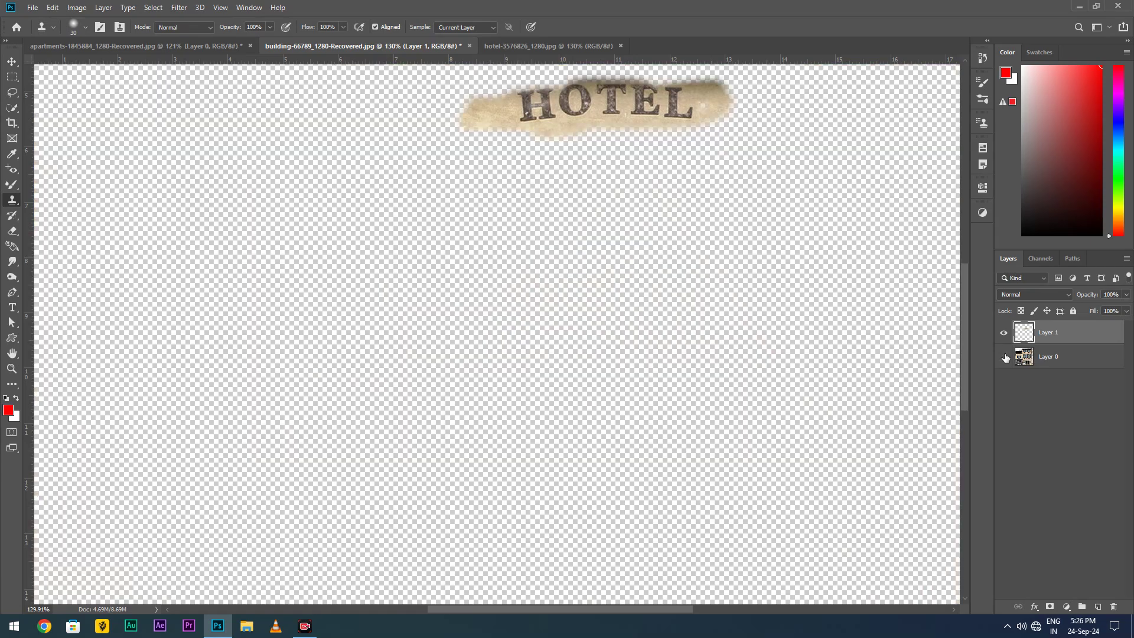
left_click(1004, 357)
left_click(1002, 330)
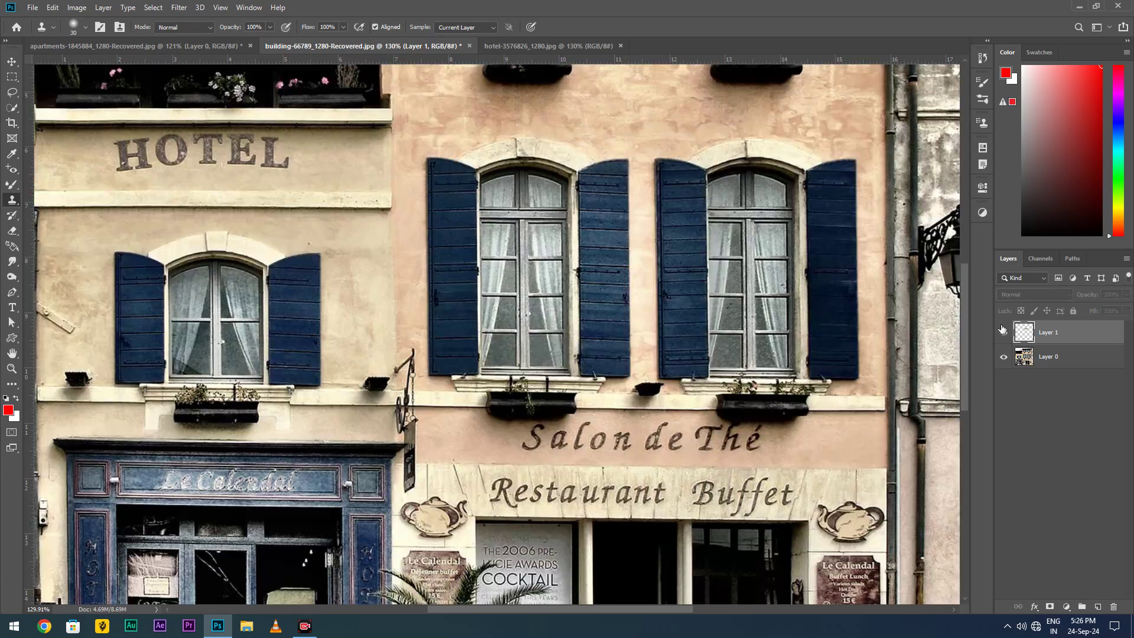
left_click(1003, 331)
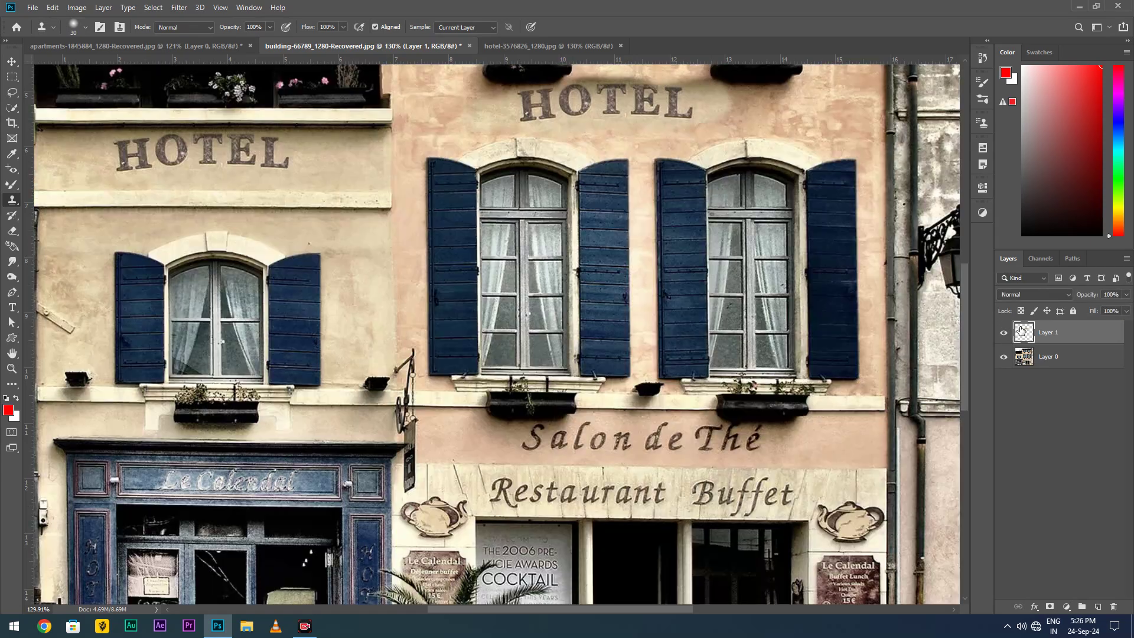
left_click(1071, 359)
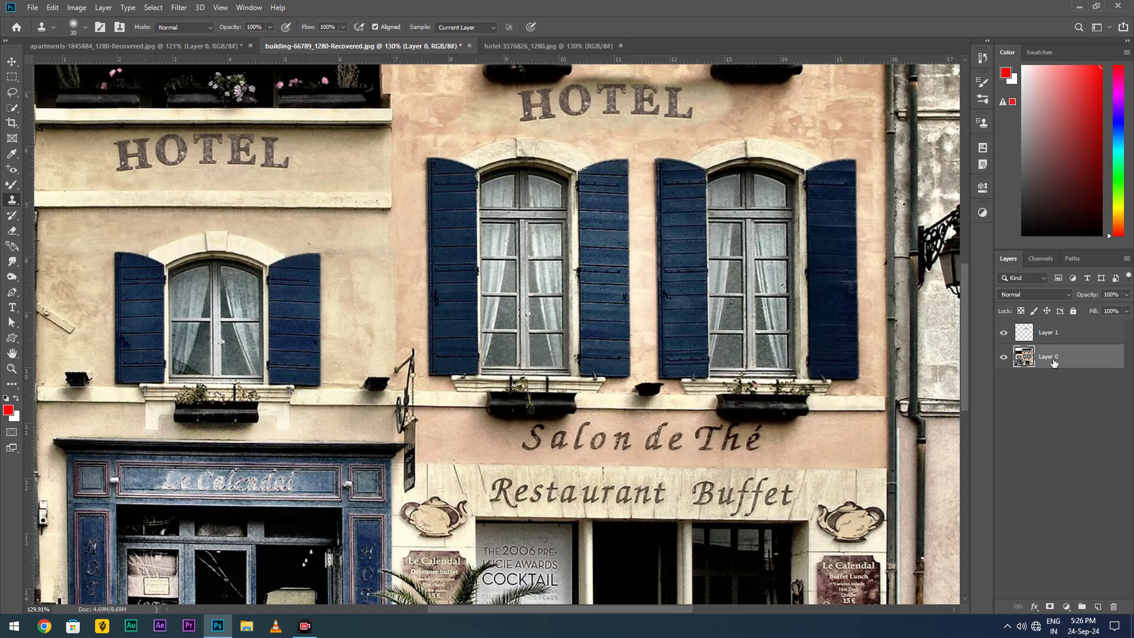
- Keep sampling on the current layer, turn off Aligned, and set a new clone source on the photo
left_click(461, 27)
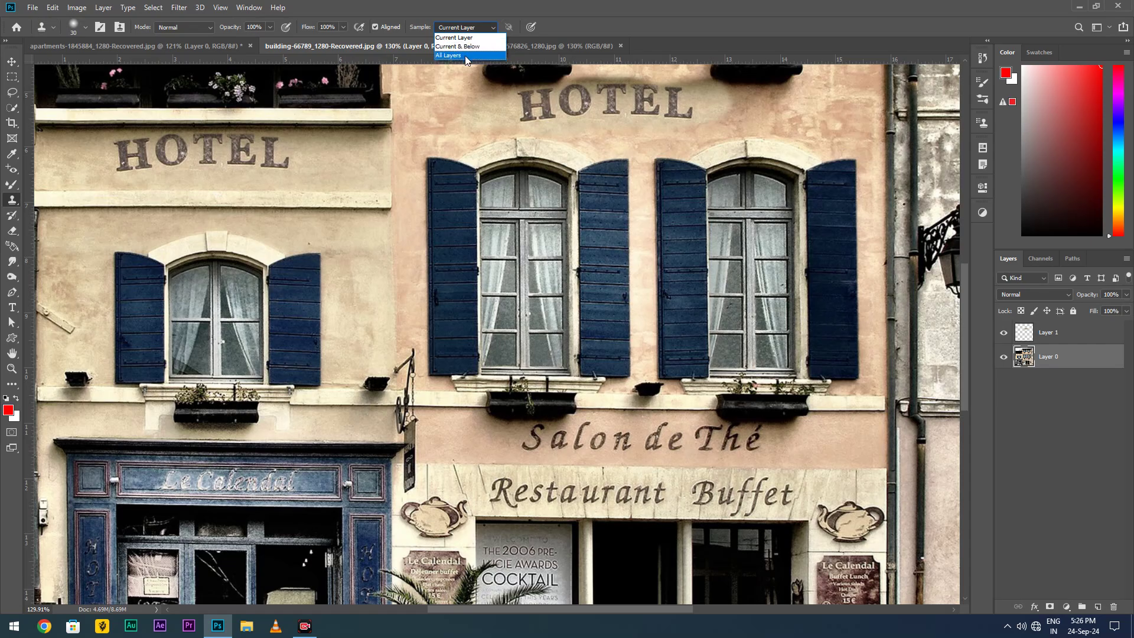
left_click(913, 5)
left_click(374, 26)
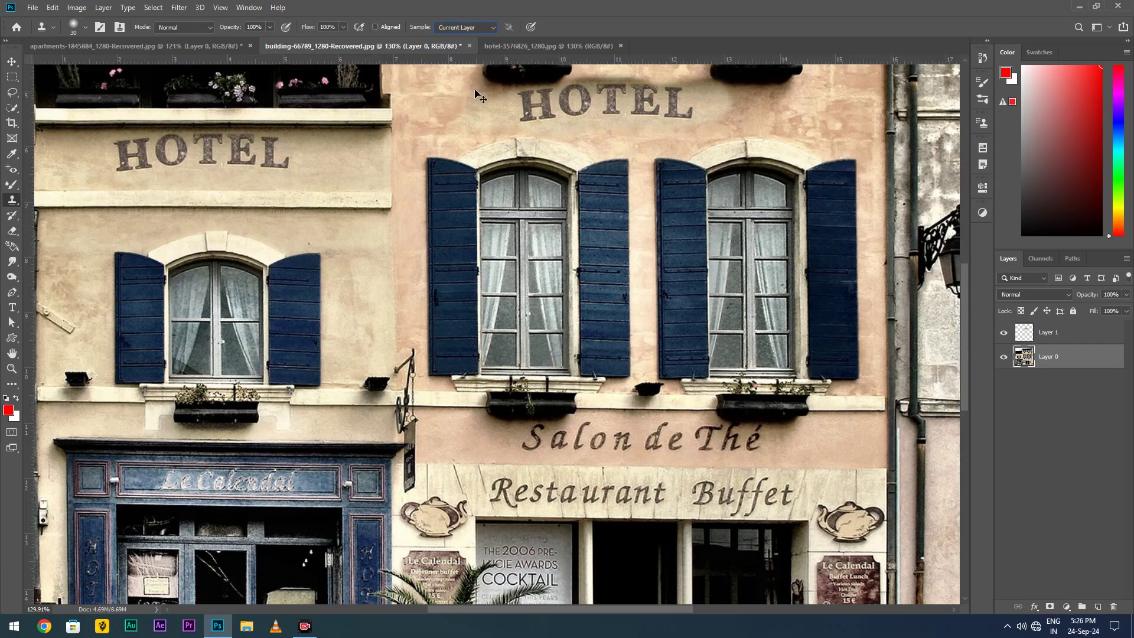
left_click(122, 169, "alt")
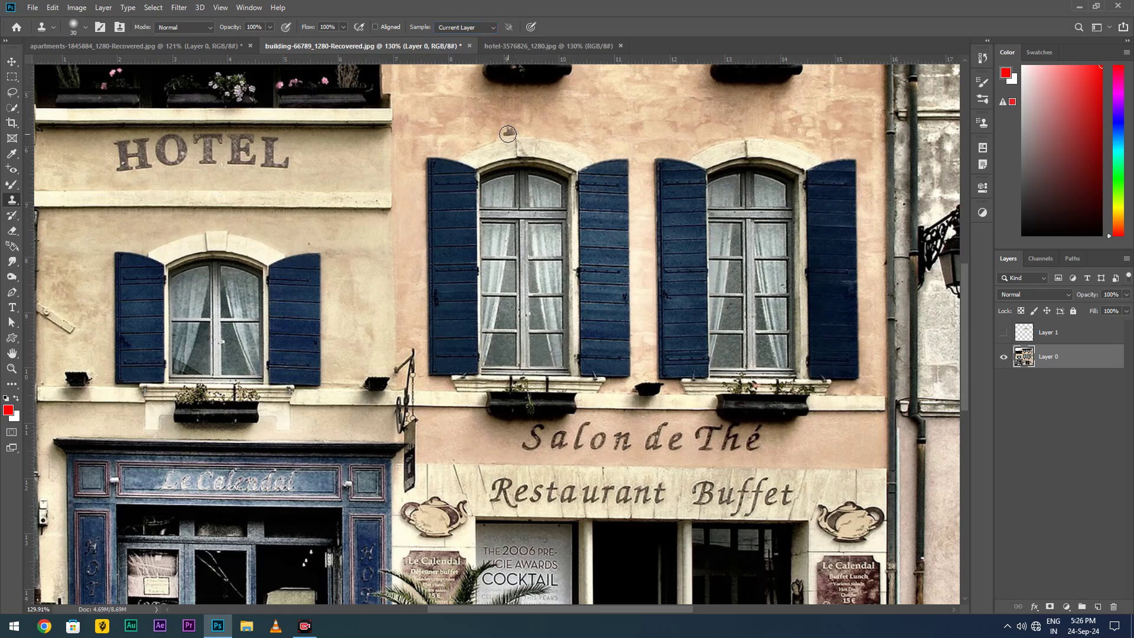
- Clone HOTEL lettering above the middle window and onto the left wall, then start a right-building copy
mouse_move(508, 132)
left_mouse_down()
mouse_move(509, 108)
mouse_move(530, 128)
mouse_move(605, 101)
mouse_move(633, 122)
mouse_move(662, 126)
mouse_move(655, 114)
left_mouse_up()
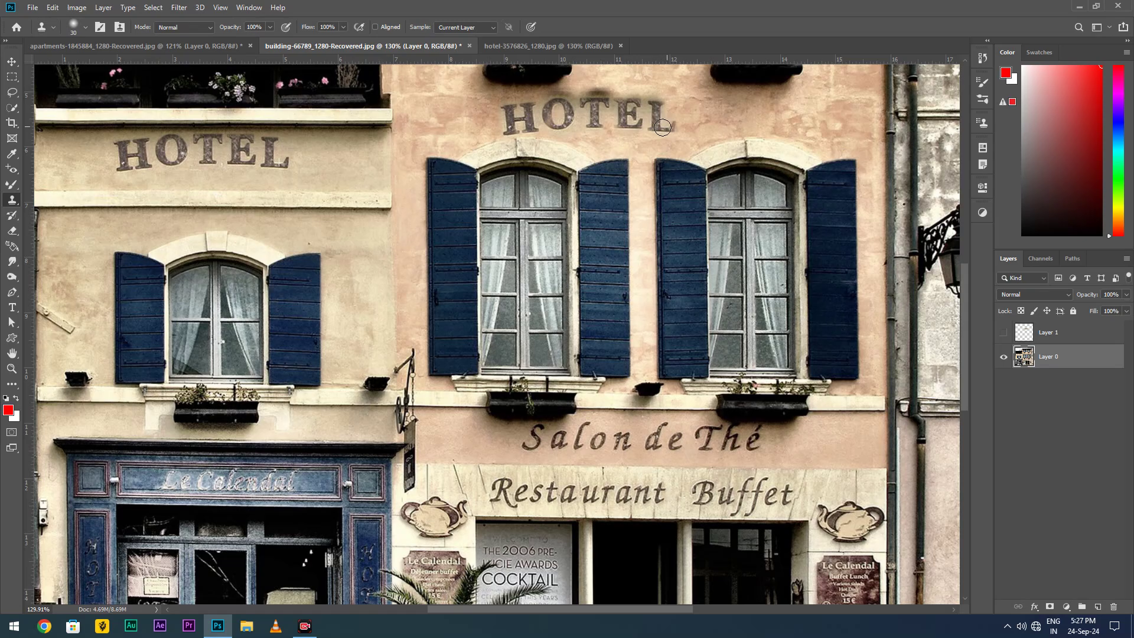
mouse_move(661, 128)
left_mouse_down()
mouse_move(671, 129)
mouse_move(661, 130)
mouse_move(655, 111)
mouse_move(656, 127)
left_mouse_up()
mouse_move(237, 218)
left_mouse_down()
mouse_move(236, 205)
mouse_move(307, 190)
mouse_move(347, 198)
mouse_move(355, 187)
mouse_move(371, 200)
mouse_move(388, 190)
mouse_move(387, 213)
left_mouse_up()
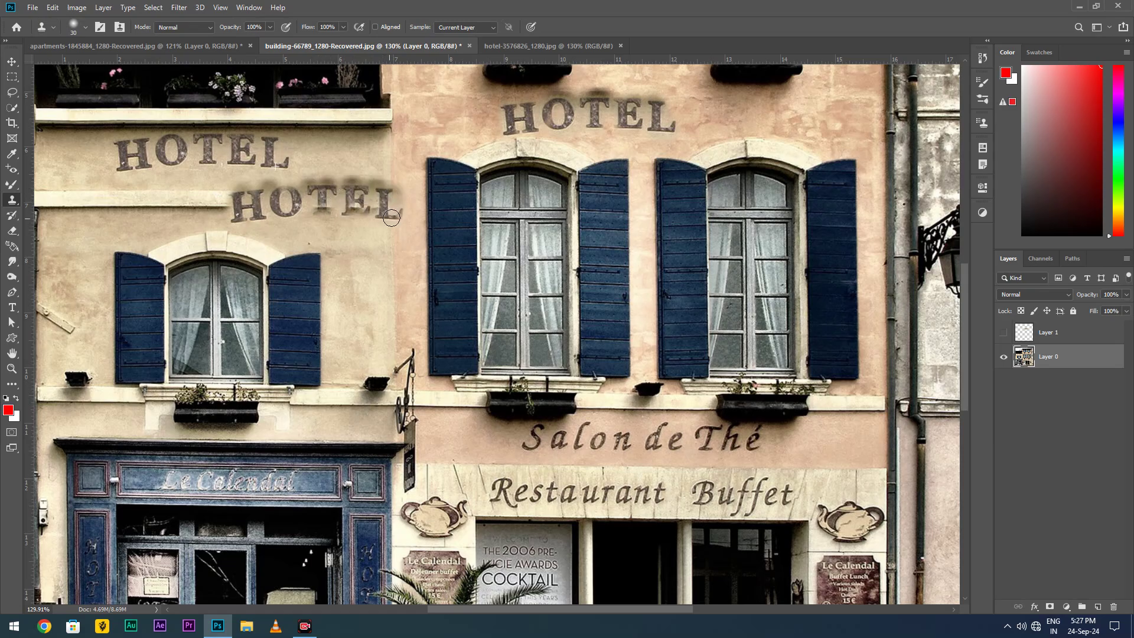
mouse_move(575, 278)
left_mouse_down()
mouse_move(575, 255)
mouse_move(591, 277)
mouse_move(624, 257)
mouse_move(633, 278)
mouse_move(645, 241)
mouse_move(657, 277)
mouse_move(662, 254)
mouse_move(673, 274)
mouse_move(679, 246)
mouse_move(703, 270)
mouse_move(728, 248)
mouse_move(742, 277)
left_mouse_up()
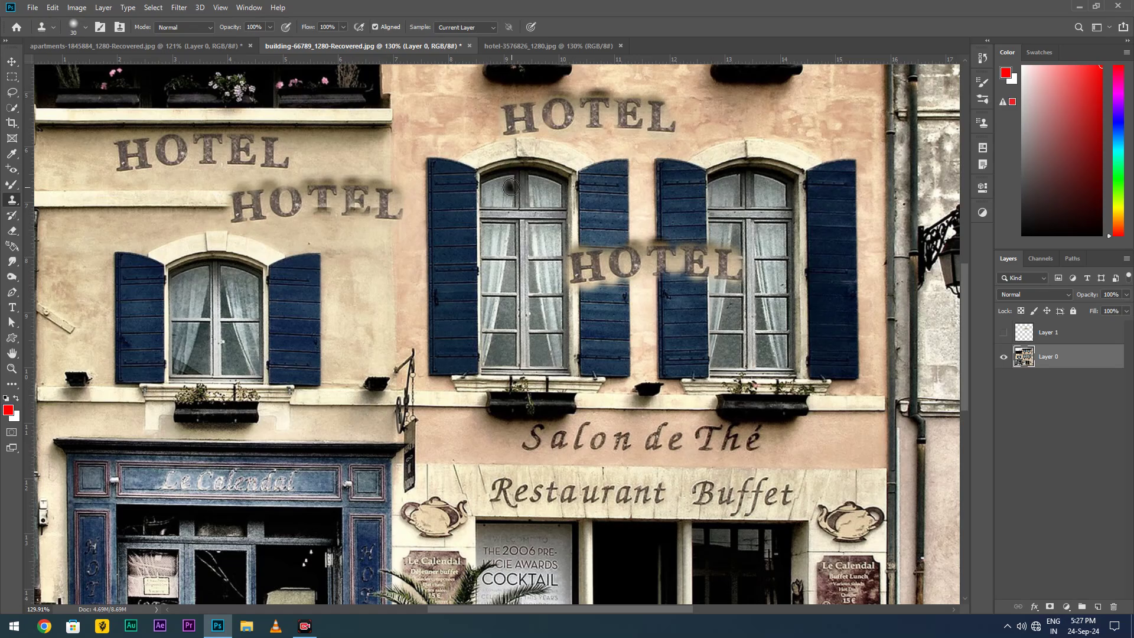
- Clone HOTEL across the right building's shutters, undo the stray band, and lower clone flow
mouse_move(583, 301)
left_mouse_down()
mouse_move(582, 325)
mouse_move(589, 291)
mouse_move(784, 311)
mouse_move(700, 318)
left_mouse_up()
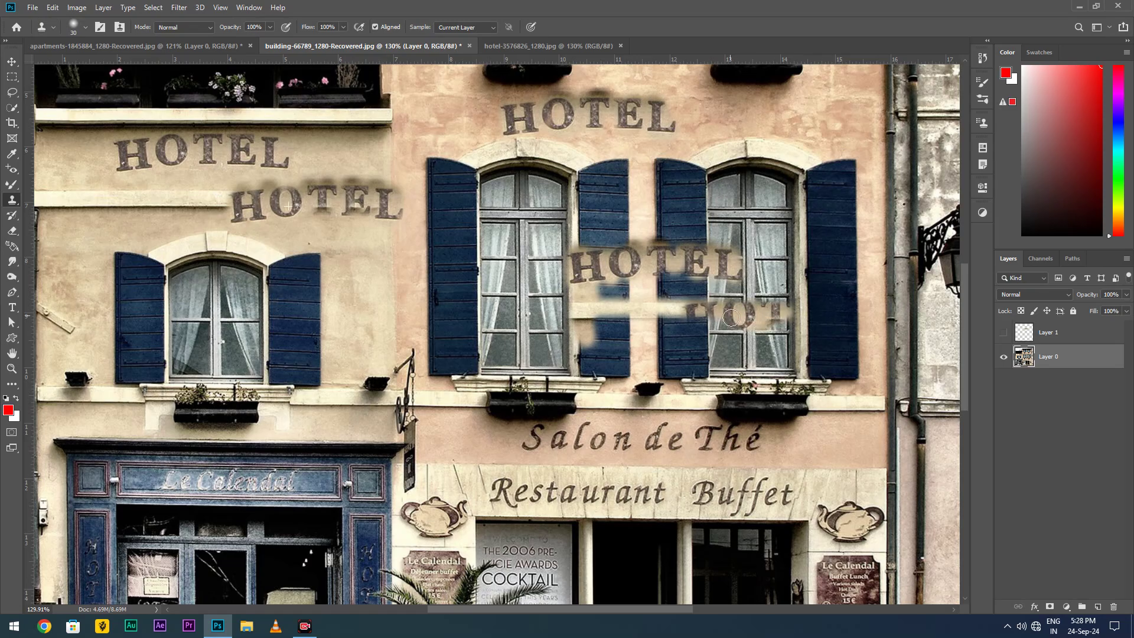
mouse_move(700, 317)
left_mouse_down()
mouse_move(806, 321)
mouse_move(662, 324)
left_mouse_up()
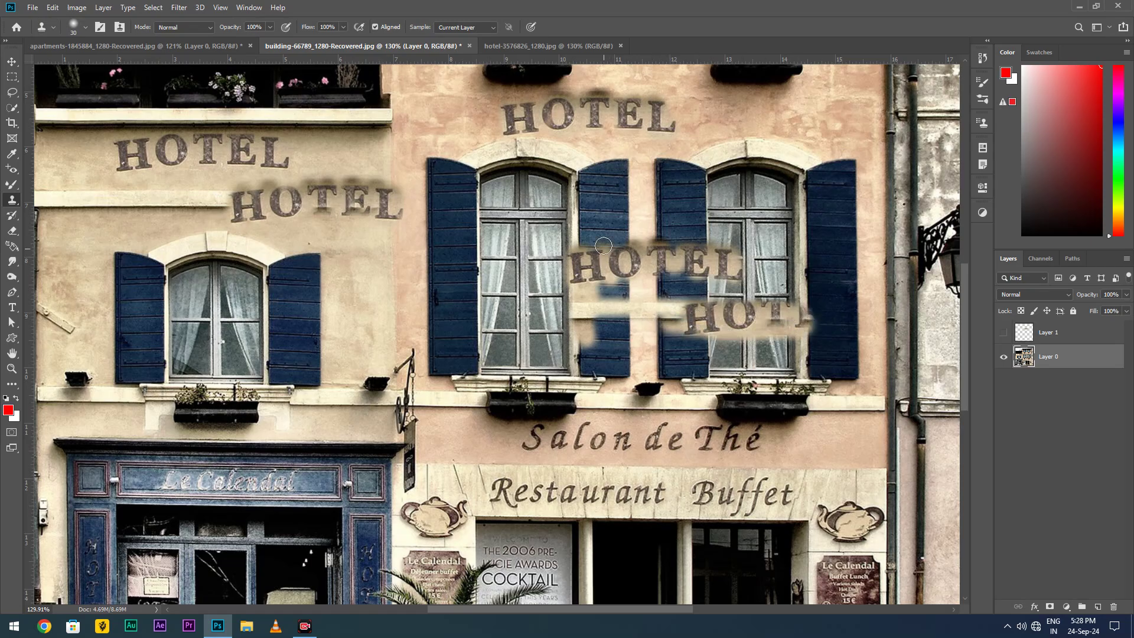
key("ctrl+z")
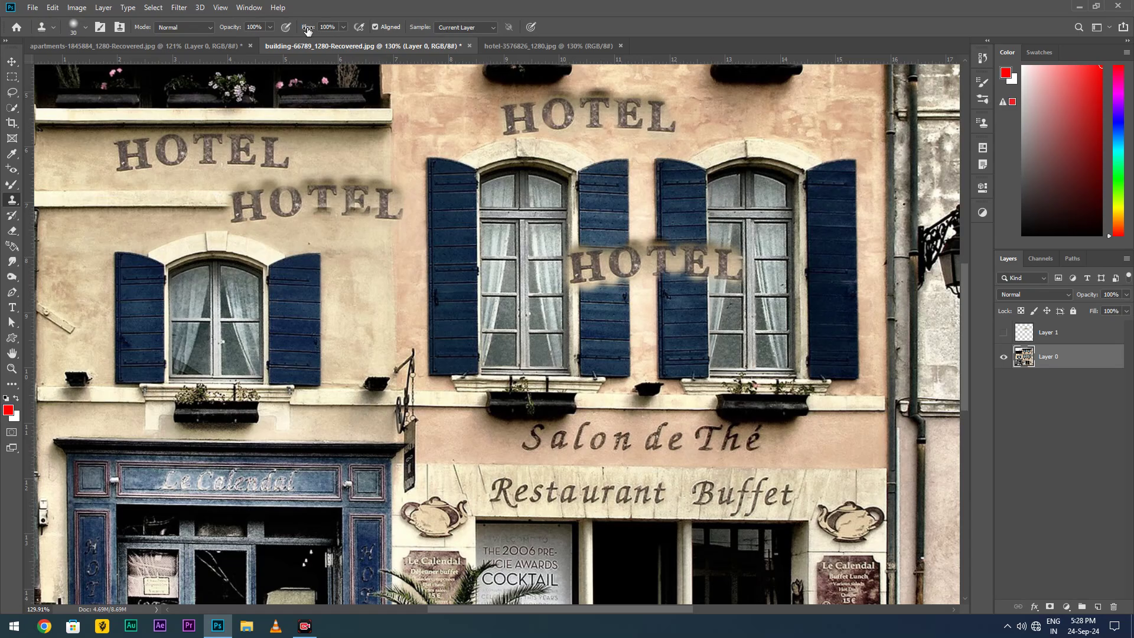
left_click_drag(312, 30, 256, 39)
- With Aligned off at low flow, paint faint HOTEL lettering over the shutters
left_click(375, 28)
left_click(585, 229)
mouse_move(585, 205)
left_mouse_down()
mouse_move(590, 220)
mouse_move(703, 216)
left_mouse_up()
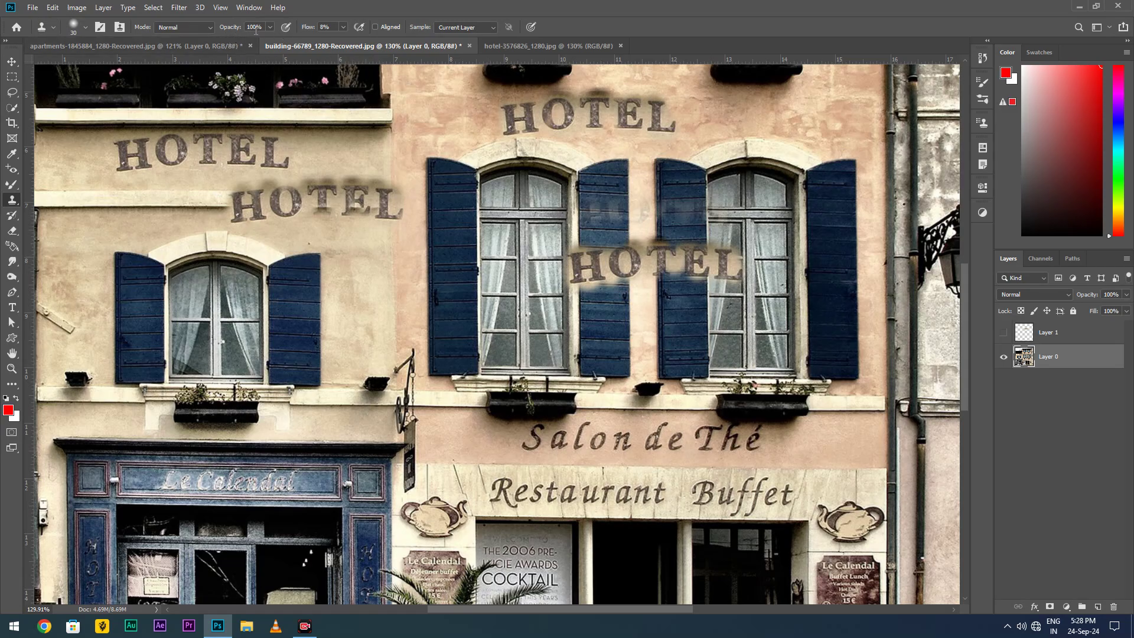
left_click_drag(577, 217, 635, 200)
- At full flow, clone an H on the shutter and faded HOTEL lettering over the window arch
left_click_drag(304, 29, 354, 29)
left_click_drag(583, 206, 607, 226)
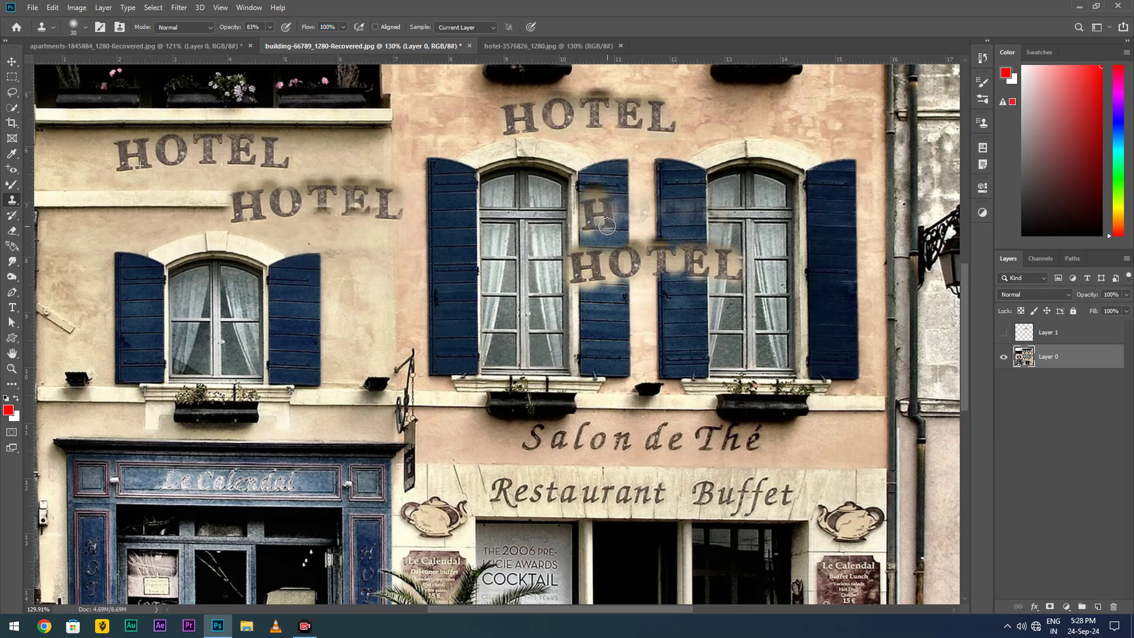
left_click_drag(606, 198, 755, 202)
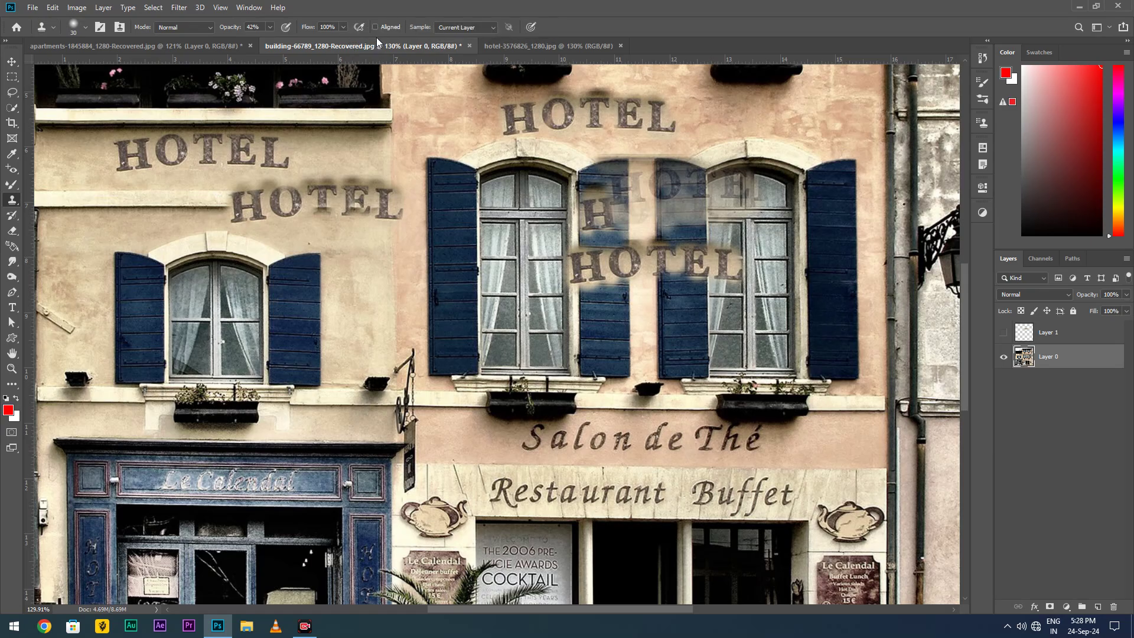
mouse_move(520, 170)
left_mouse_down()
mouse_move(556, 307)
mouse_move(596, 354)
mouse_move(499, 255)
left_mouse_up()
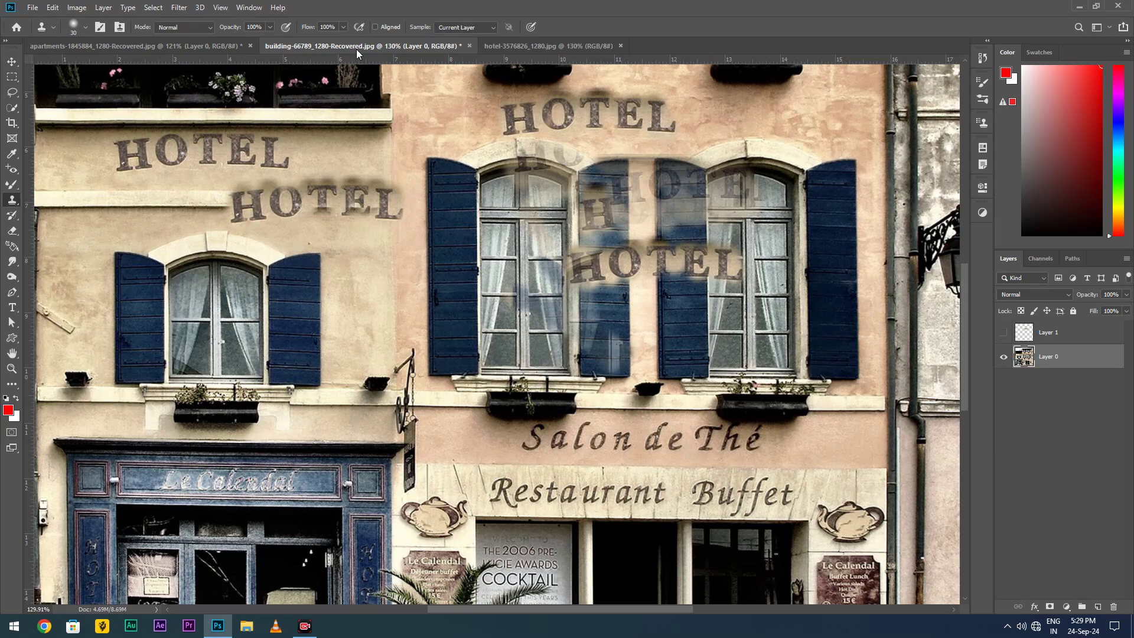
left_click(566, 47)
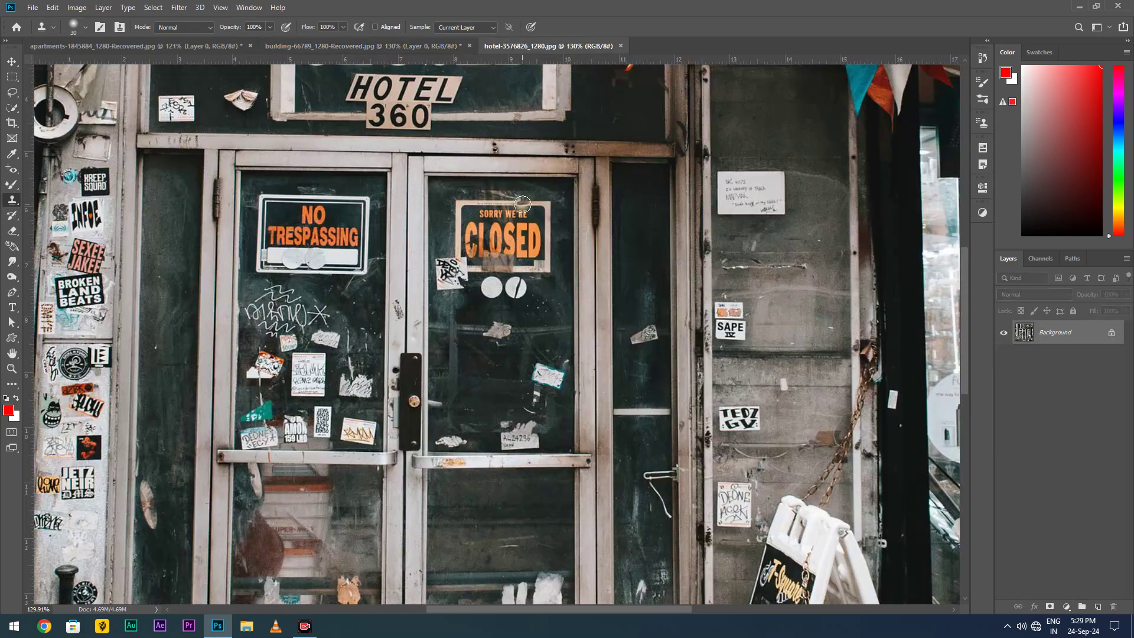
- Clone over the small stickers on the door glass, narrow door panel and near the door bar
mouse_move(465, 289)
left_mouse_down()
mouse_move(533, 288)
mouse_move(538, 275)
left_mouse_up()
left_click_drag(528, 377, 553, 375)
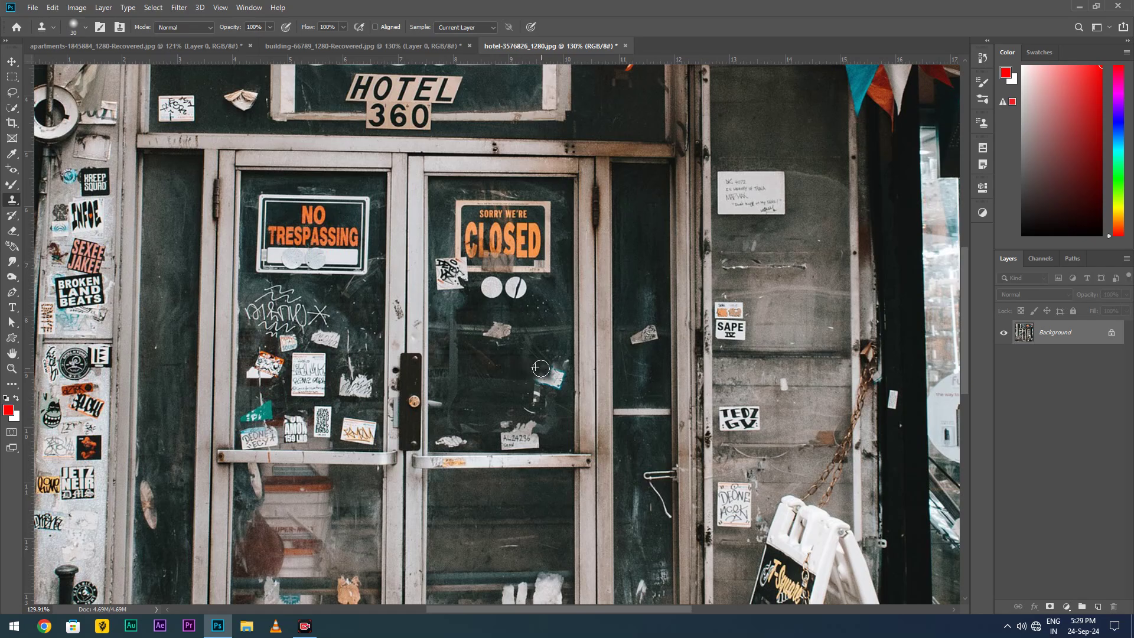
mouse_move(527, 374)
left_mouse_down()
mouse_move(552, 381)
mouse_move(522, 377)
left_mouse_up()
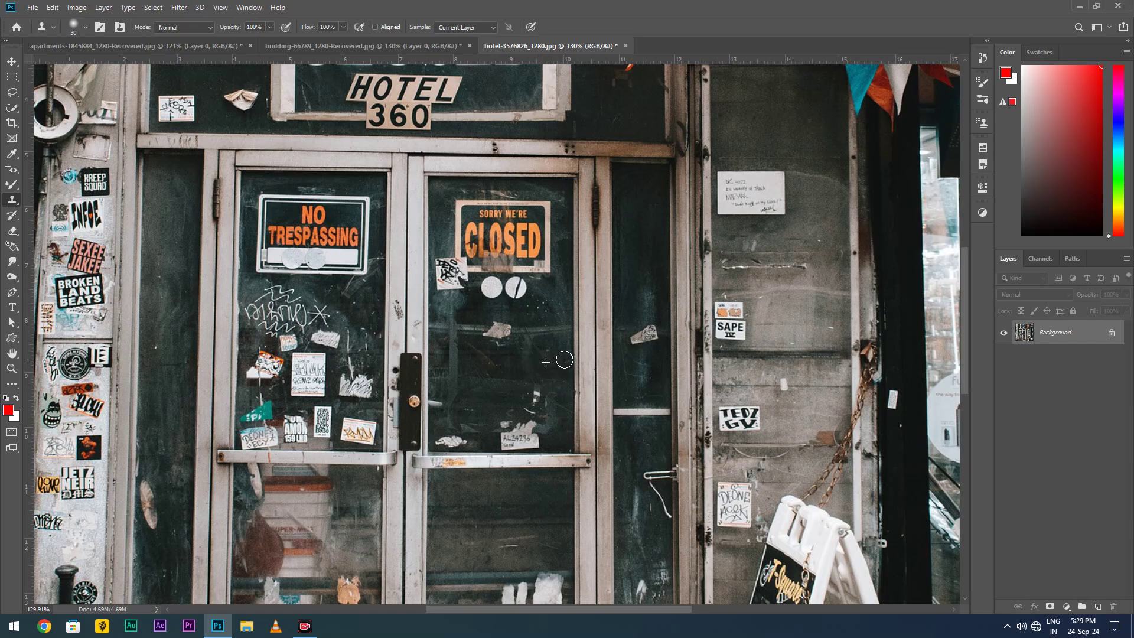
left_click_drag(523, 391, 536, 395)
left_click_drag(478, 441, 446, 442)
key("ctrl+z")
mouse_move(453, 438)
left_mouse_down()
mouse_move(437, 444)
mouse_move(455, 440)
left_mouse_up()
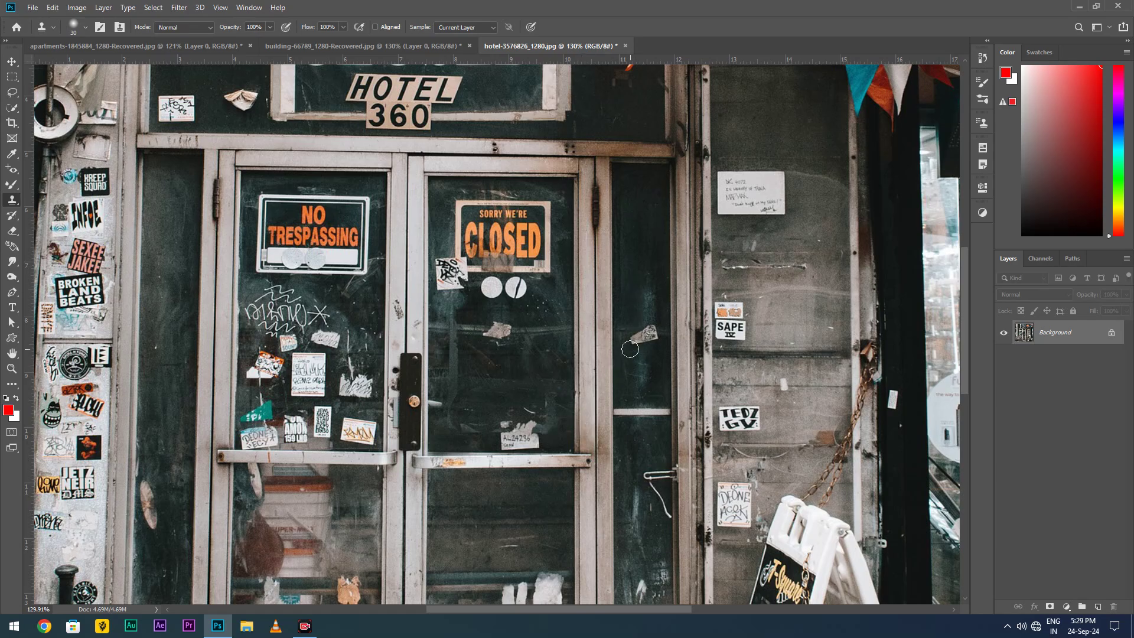
left_click_drag(635, 341, 642, 358)
left_click_drag(642, 332, 649, 328)
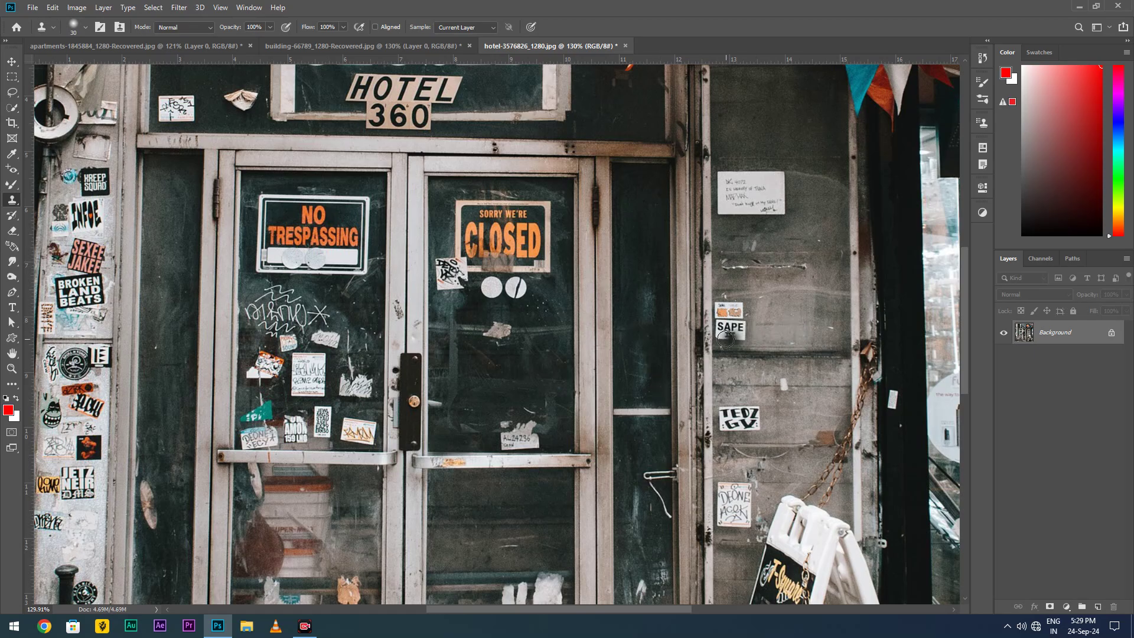
- Sample the orange SAPE sticker and stamp copies onto the wall and both door glasses
left_click(720, 312, "alt")
mouse_move(768, 313)
left_mouse_down()
mouse_move(781, 319)
mouse_move(771, 319)
left_mouse_up()
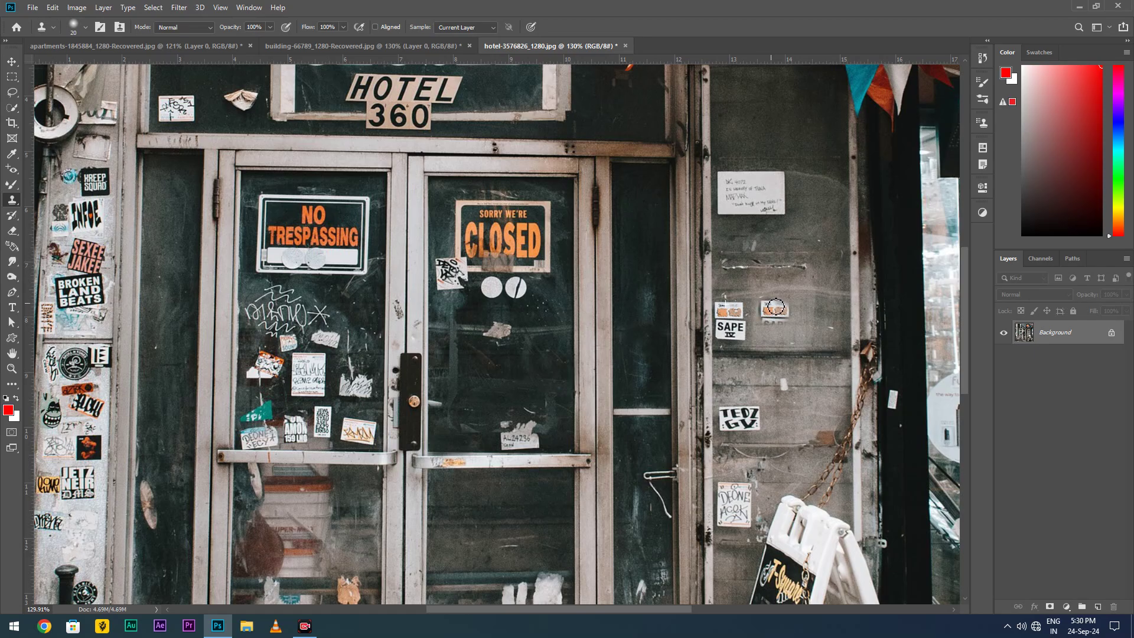
mouse_move(789, 307)
left_mouse_down()
mouse_move(767, 322)
mouse_move(778, 336)
mouse_move(789, 327)
left_mouse_up()
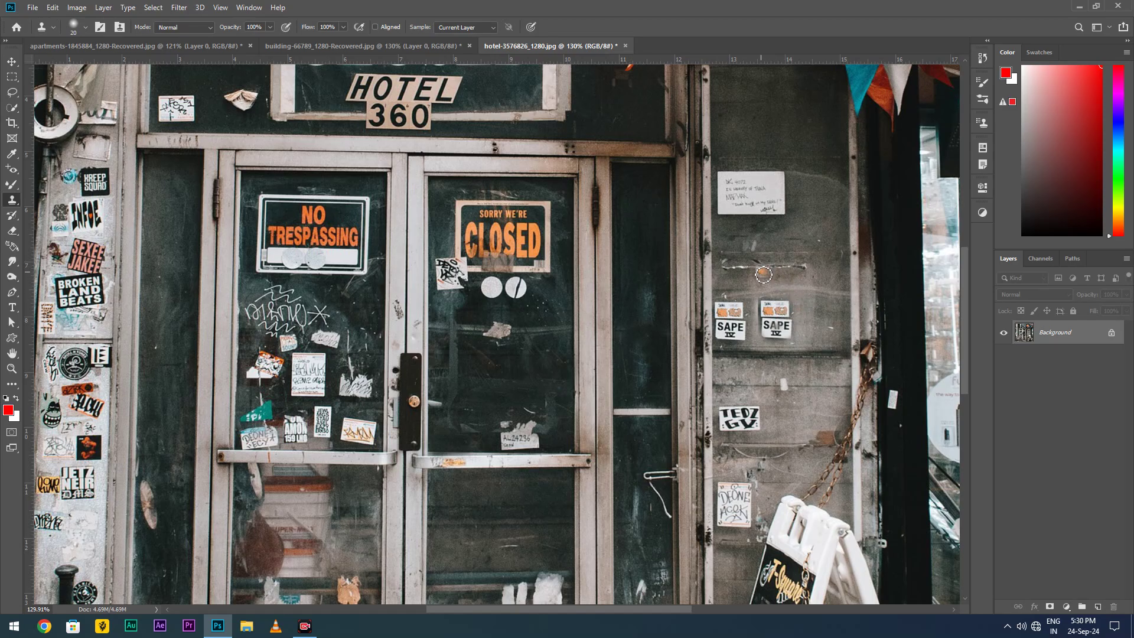
mouse_move(763, 271)
left_mouse_down()
mouse_move(762, 289)
mouse_move(779, 295)
left_mouse_up()
mouse_move(478, 372)
left_mouse_down()
mouse_move(502, 369)
mouse_move(477, 379)
mouse_move(499, 396)
mouse_move(501, 384)
mouse_move(481, 403)
left_mouse_up()
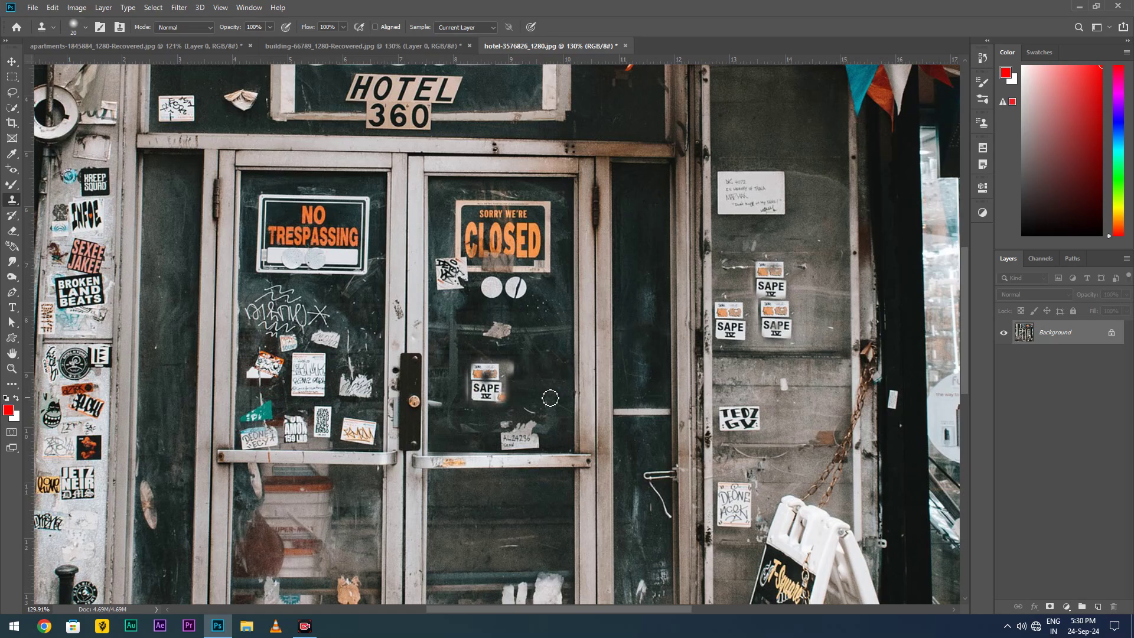
mouse_move(631, 368)
left_mouse_down()
mouse_move(652, 363)
mouse_move(655, 377)
mouse_move(626, 378)
mouse_move(643, 362)
mouse_move(625, 381)
mouse_move(648, 383)
left_mouse_up()
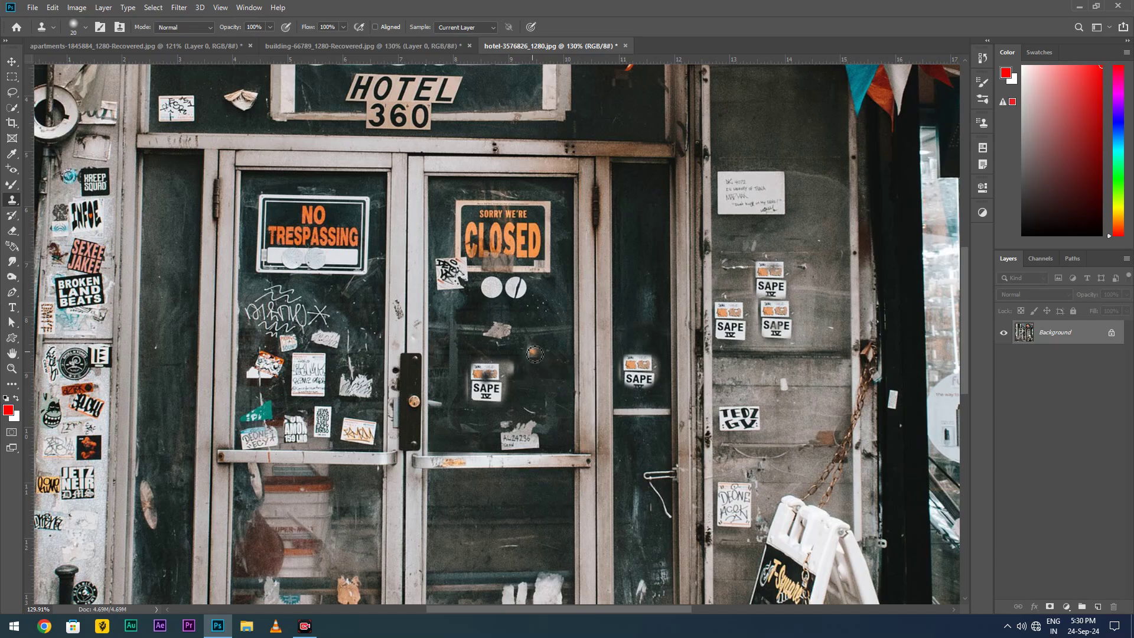
- Add more SAPE copies on the narrow door panels and lower door glass, undoing a stray dab
mouse_move(499, 334)
left_mouse_down()
mouse_move(516, 324)
mouse_move(531, 333)
mouse_move(496, 352)
mouse_move(544, 345)
left_mouse_up()
mouse_move(626, 282)
left_mouse_down()
mouse_move(633, 259)
mouse_move(654, 268)
mouse_move(637, 272)
left_mouse_up()
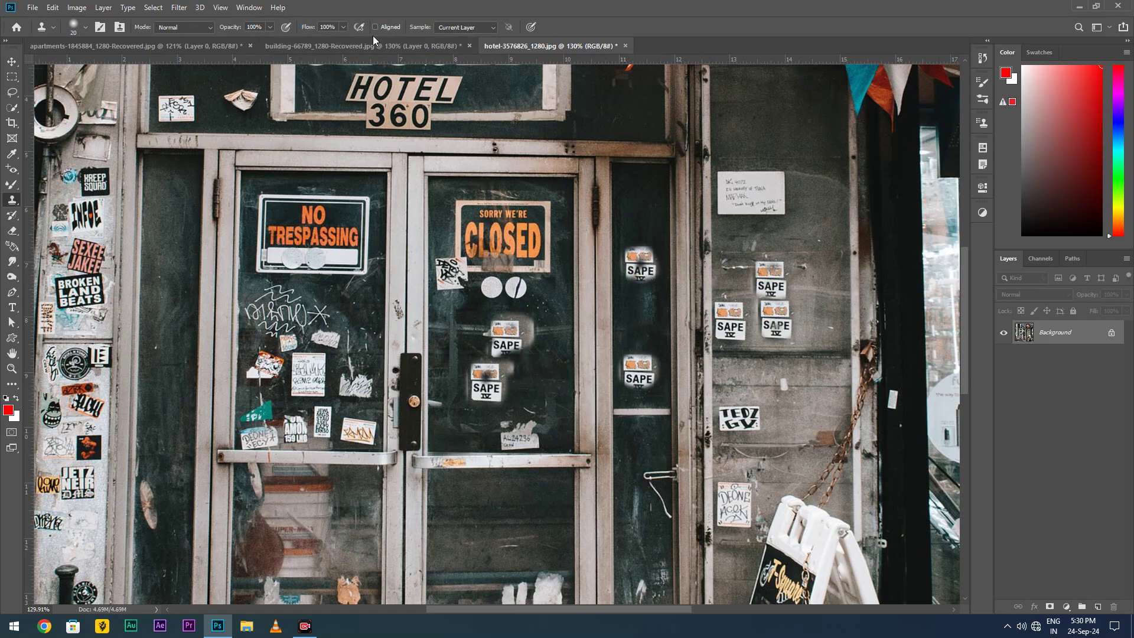
left_click_drag(442, 492, 452, 507)
key("ctrl+z")
mouse_move(451, 555)
left_mouse_down()
mouse_move(459, 584)
mouse_move(476, 570)
mouse_move(511, 579)
mouse_move(496, 576)
mouse_move(496, 540)
mouse_move(511, 525)
mouse_move(519, 546)
mouse_move(509, 556)
mouse_move(491, 517)
mouse_move(506, 513)
mouse_move(516, 545)
mouse_move(496, 568)
left_mouse_up()
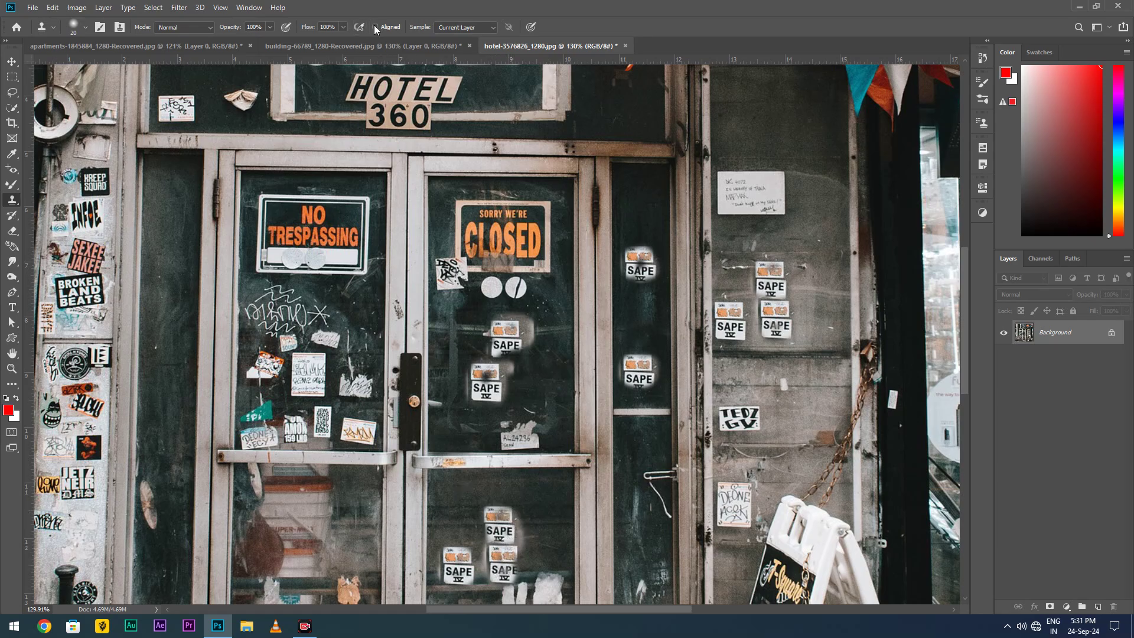
mouse_move(623, 540)
left_mouse_down()
mouse_move(642, 556)
mouse_move(634, 545)
left_mouse_up()
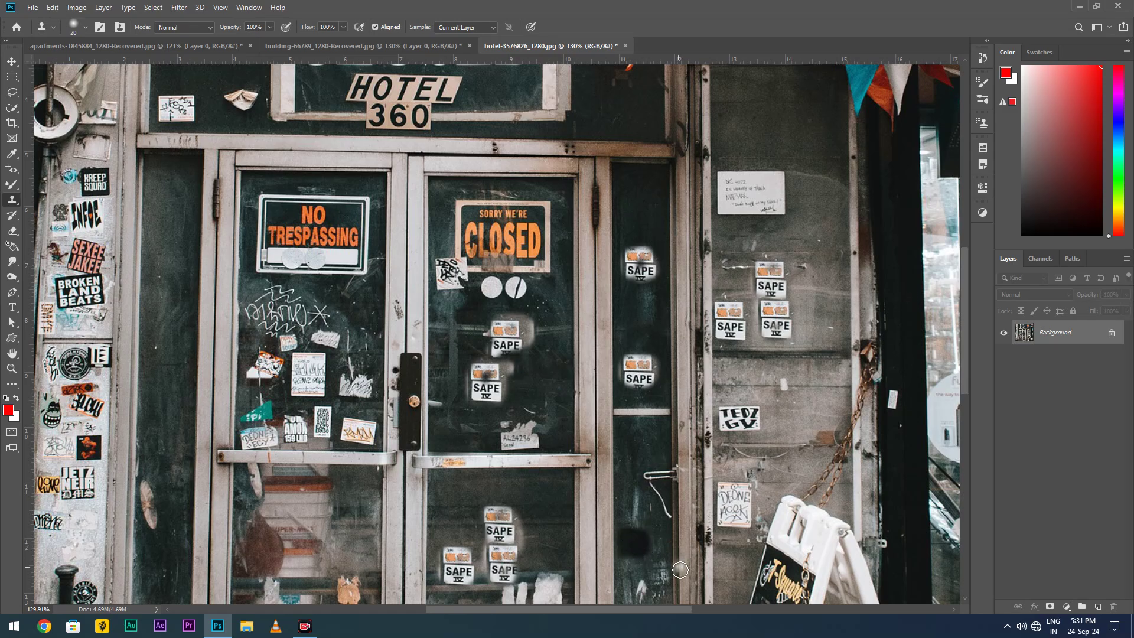
- Undo the dark patch, set clone Mode to Dissolve with Aligned off, then test and undo a stroke
key("ctrl+z")
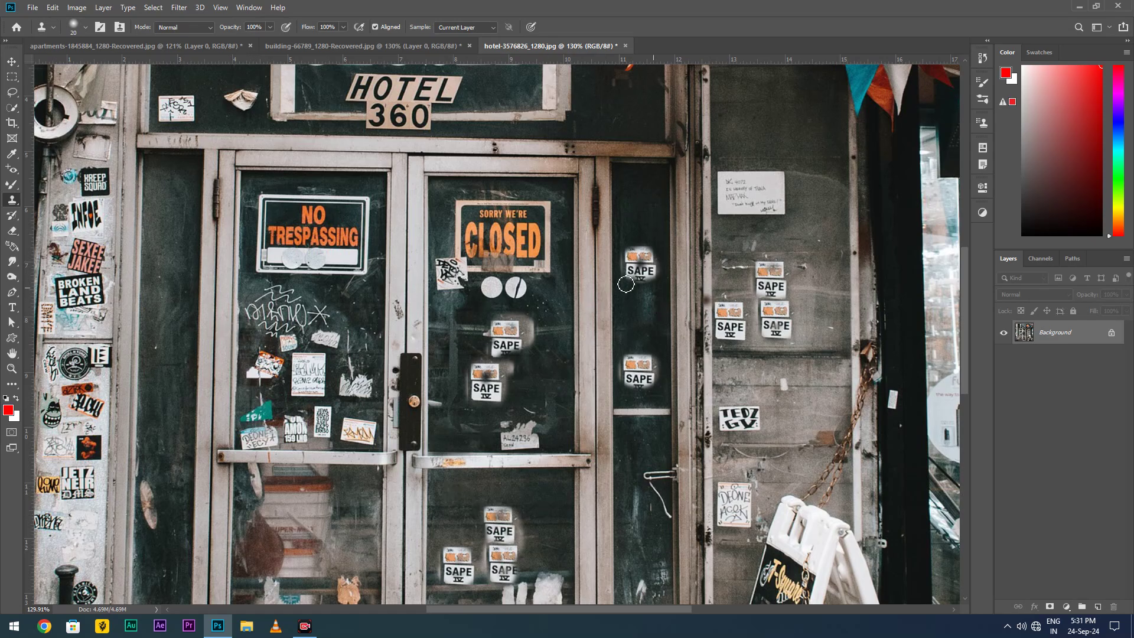
left_click(180, 27)
left_click(170, 40)
left_click(374, 28)
mouse_move(788, 227)
left_mouse_down()
mouse_move(809, 237)
mouse_move(791, 265)
mouse_move(809, 284)
left_mouse_up()
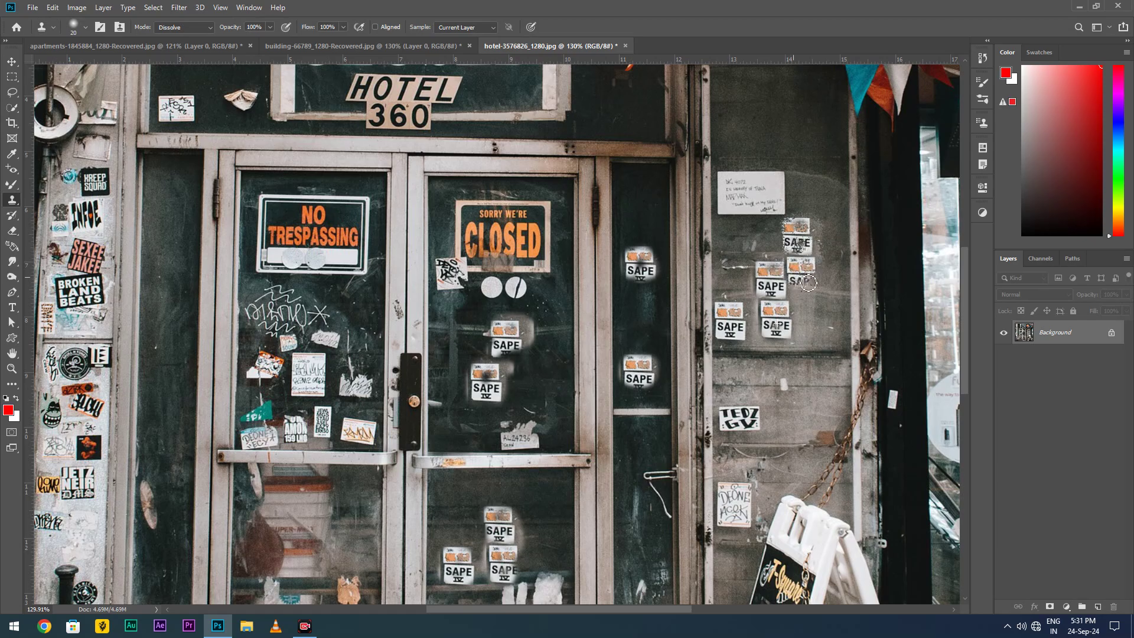
key("ctrl+z")
key("ctrl+z")
key("ctrl+z")
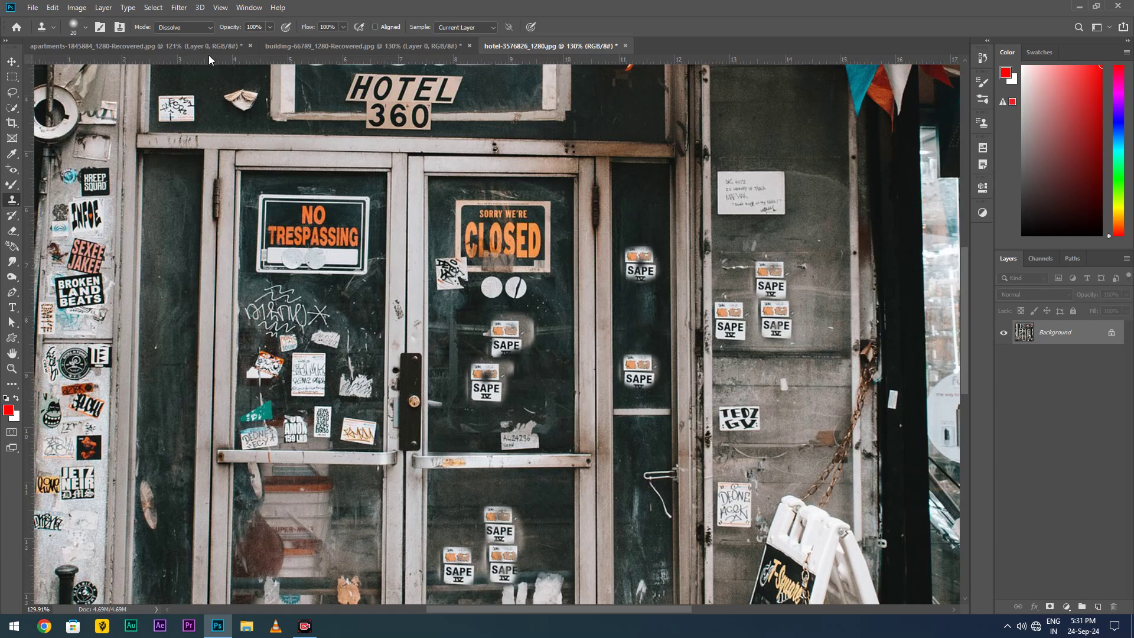
- Toggle pressure control for brush size and flip between the facade and door photos
left_click(531, 28)
left_click(305, 626)
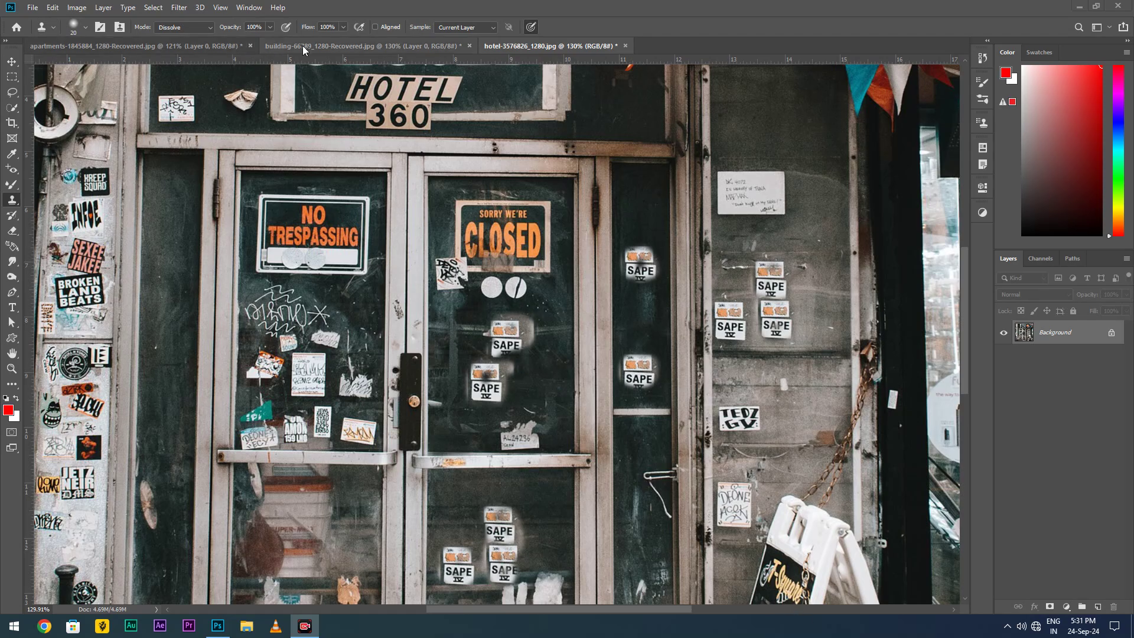
left_click(280, 45)
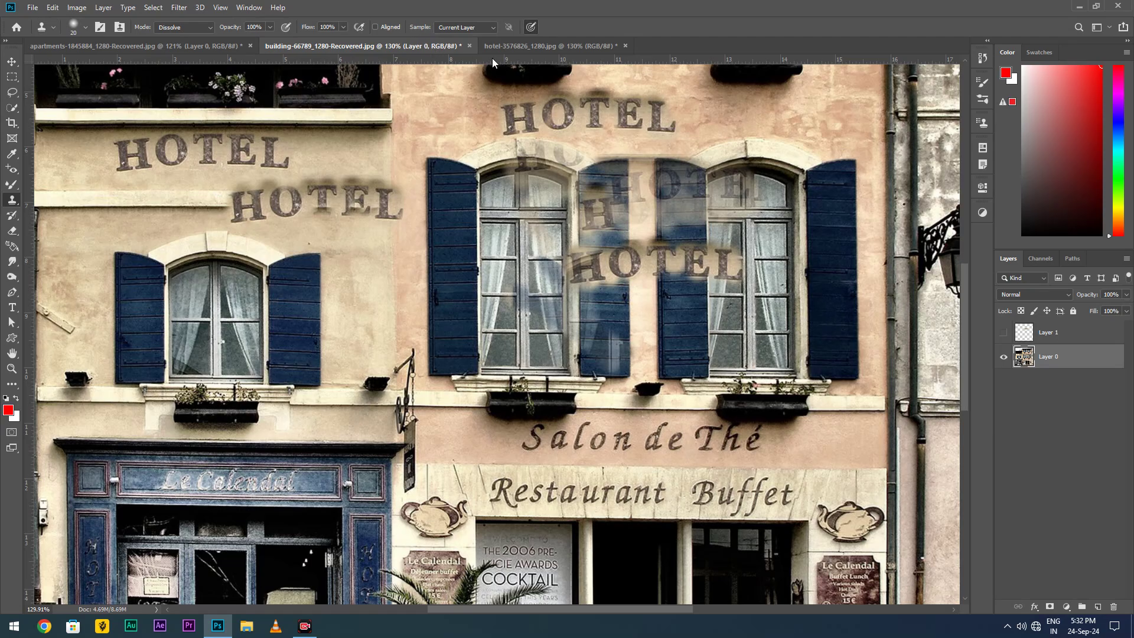
left_click(519, 48)
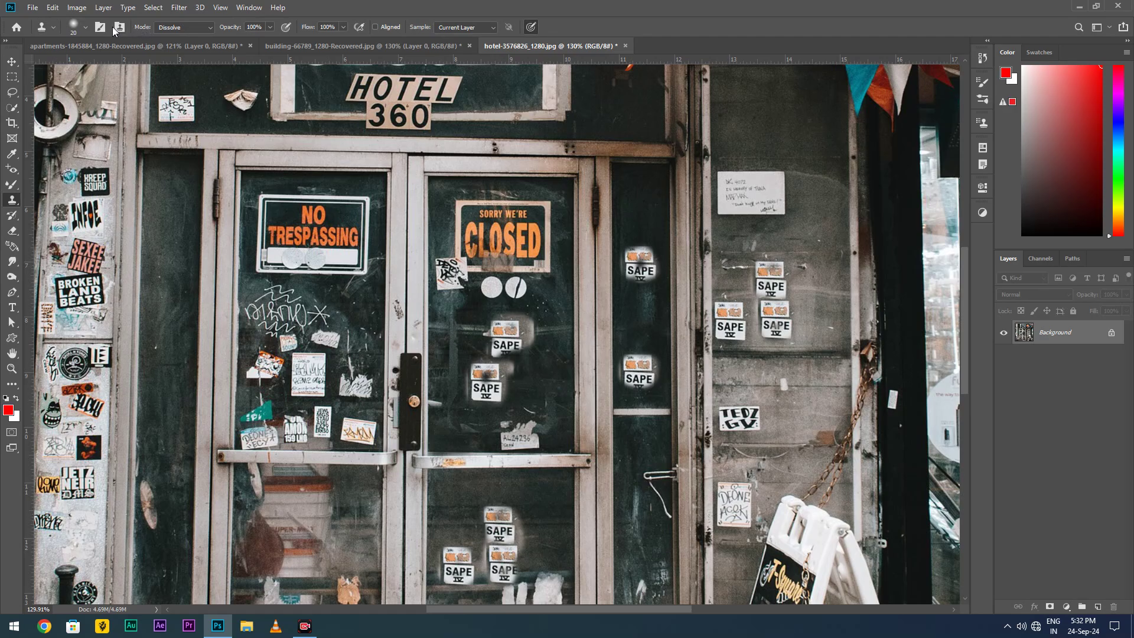
- Open and close the brush presets and Brush Settings panel, then return to the facade photo
left_click(85, 27)
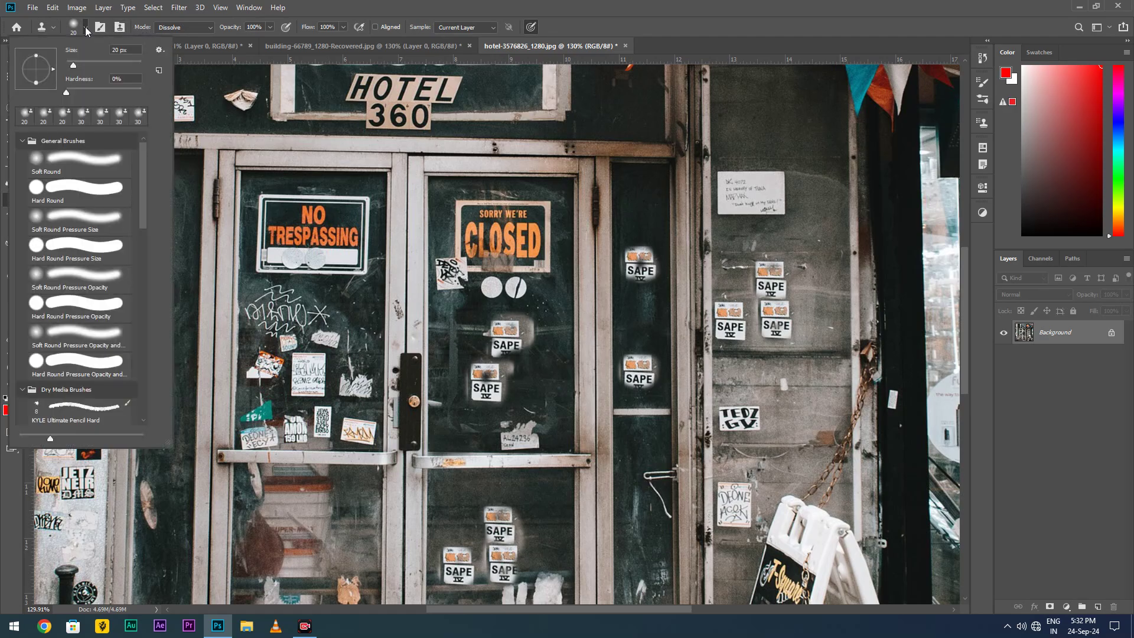
left_click(100, 27)
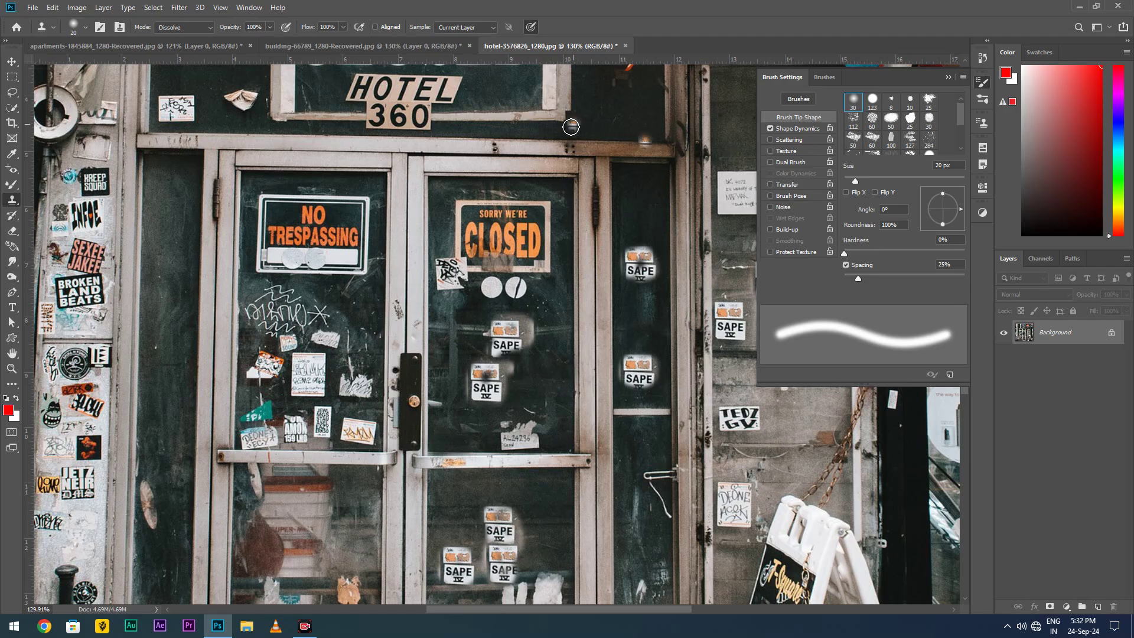
left_click(285, 28)
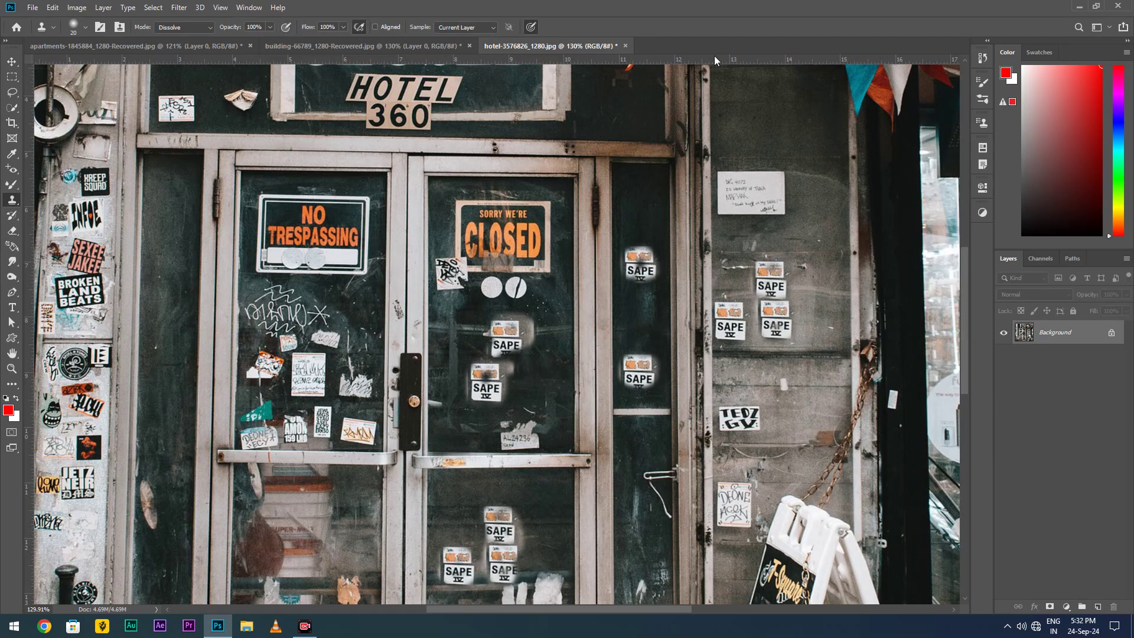
left_click(409, 45)
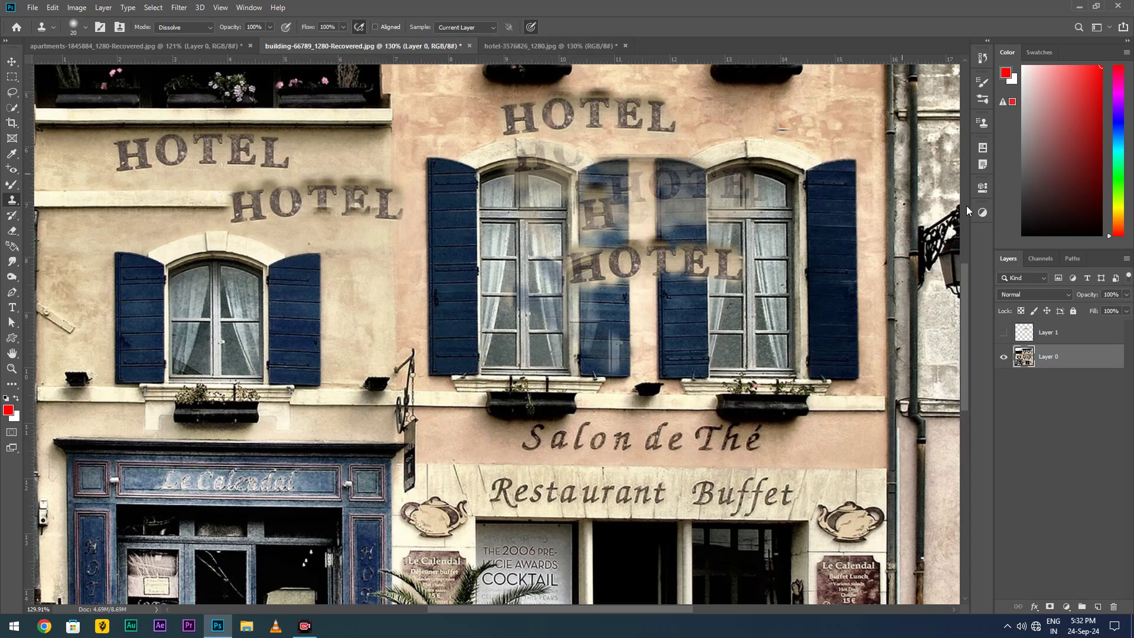
- Select and show Layer 1 with the cloned HOTEL, and set the clone Mode back to Normal
left_click(1072, 332)
left_click(1004, 332)
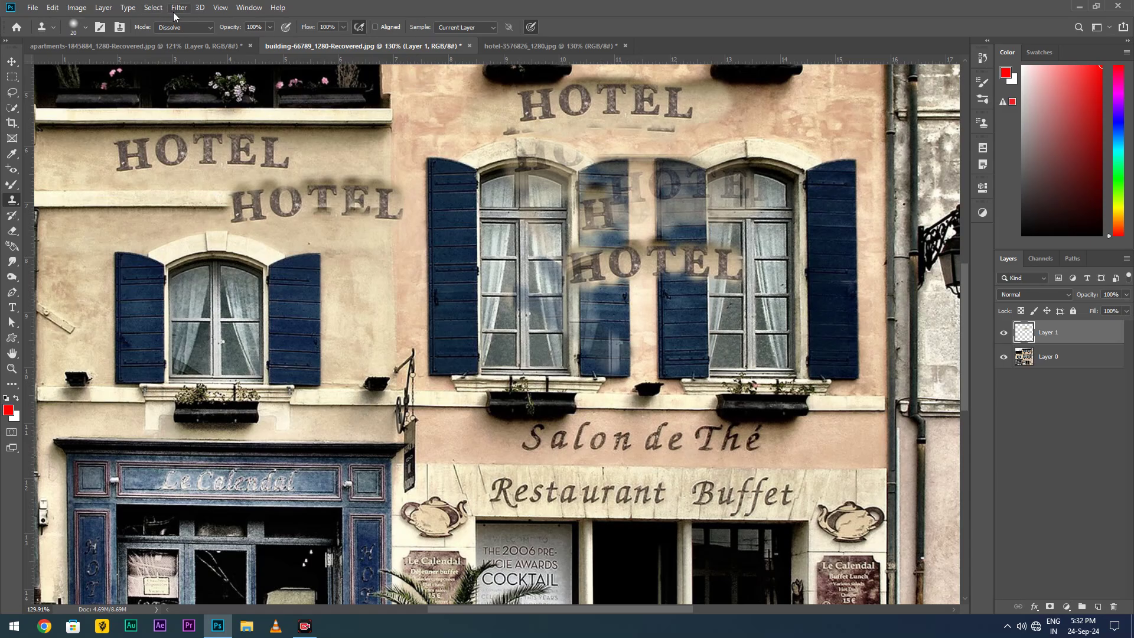
left_click(184, 27)
left_click(193, 40)
- Check the Sample setting, then select Layer 0 on the facade and toggle its visibility to compare
left_click(543, 50)
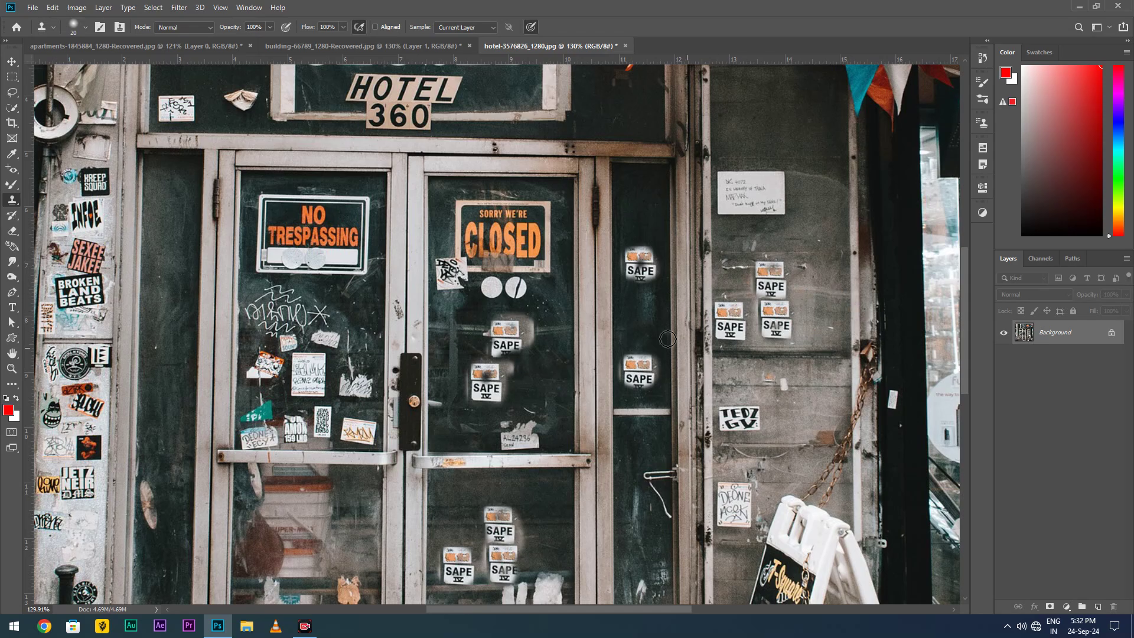
left_click(451, 26)
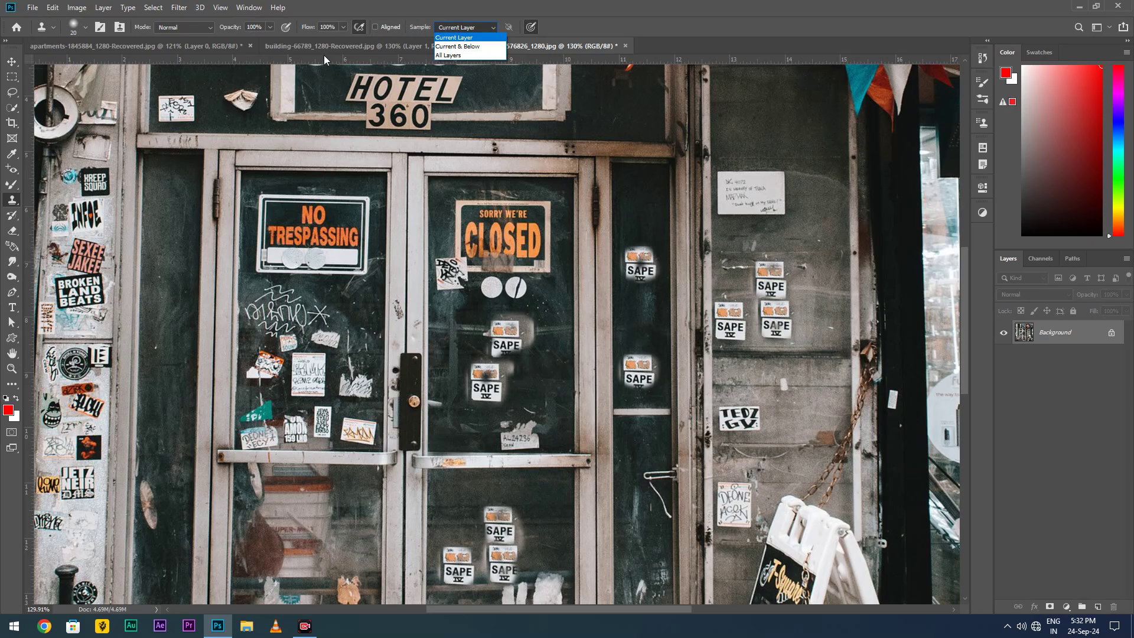
left_click(350, 48)
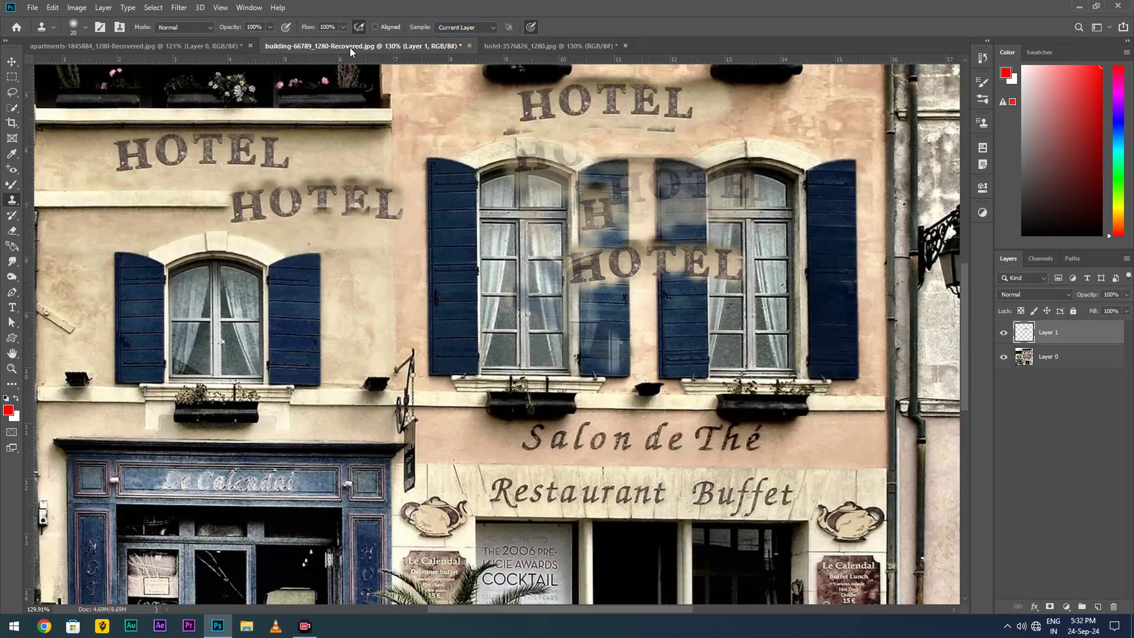
left_click(1047, 363)
left_click(1005, 356)
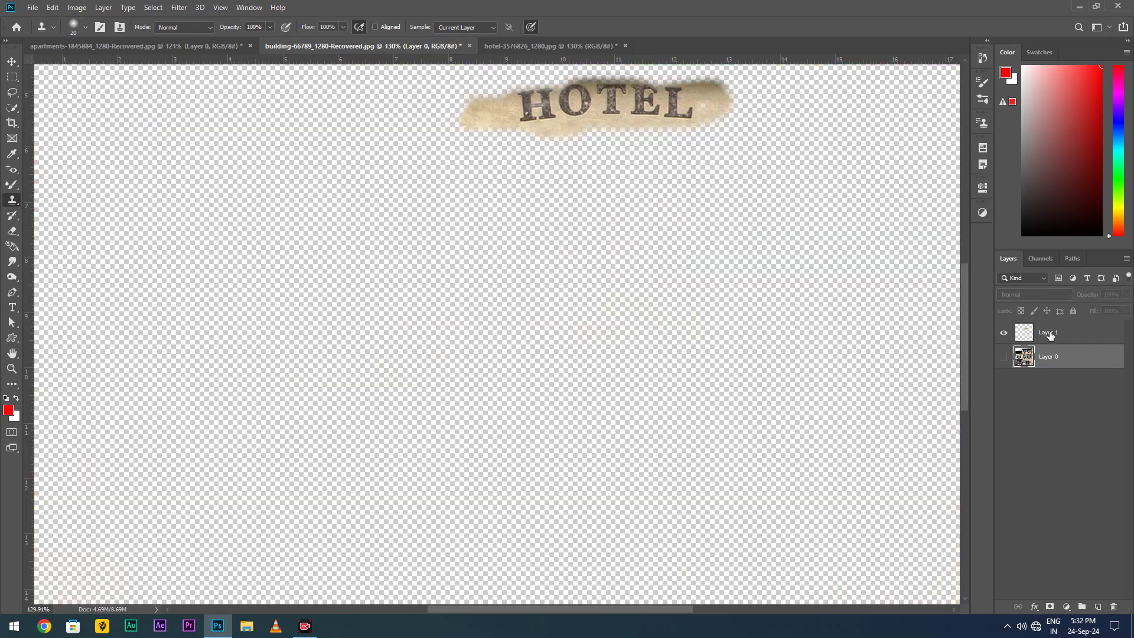
left_click(1004, 358)
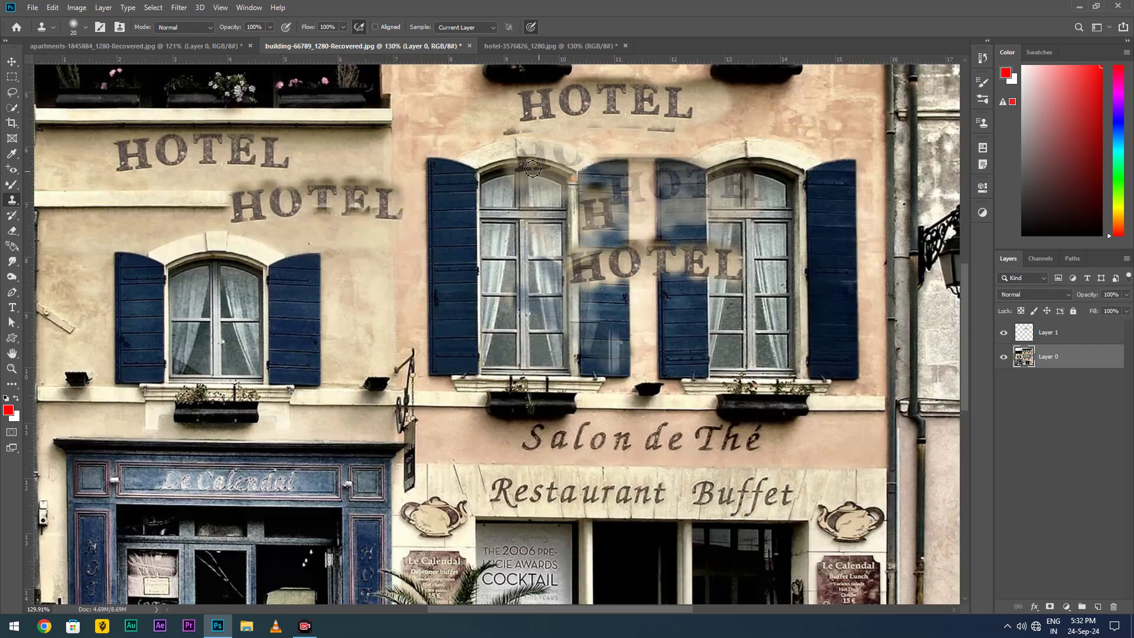
left_click(222, 47)
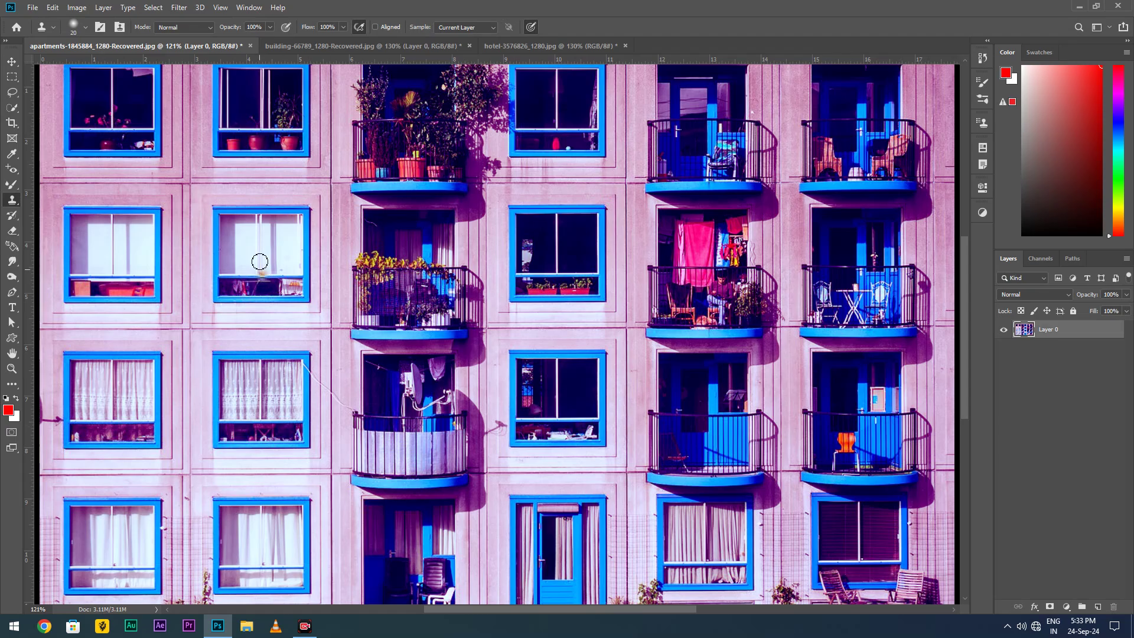
- Sample a red plant pot and clone three pots along the second-row window sill, undoing a misplaced copy
left_click(230, 145, "alt")
mouse_move(230, 265)
left_mouse_down()
mouse_move(244, 264)
mouse_move(241, 277)
left_mouse_up()
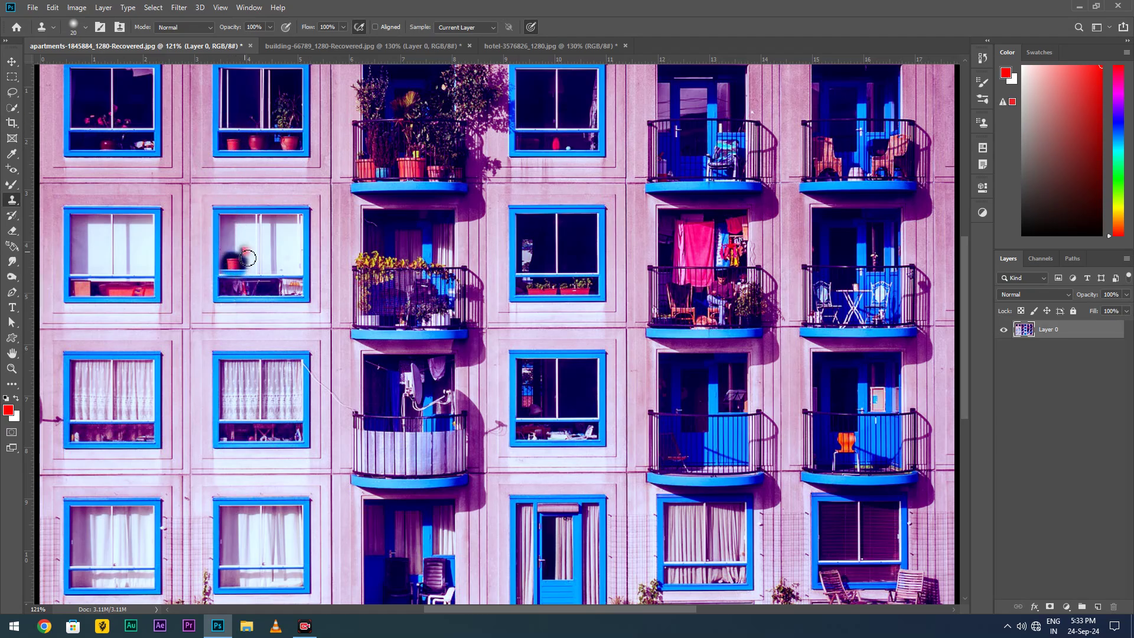
key("ctrl+z")
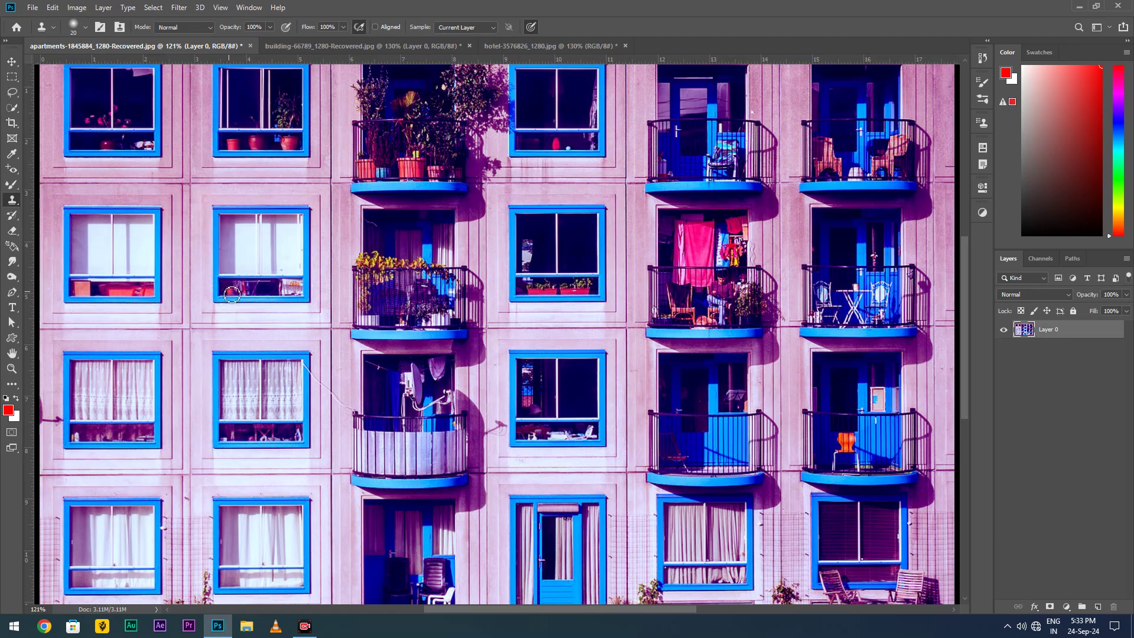
left_click_drag(231, 293, 242, 292)
left_click_drag(258, 294, 263, 295)
left_click_drag(286, 294, 291, 296)
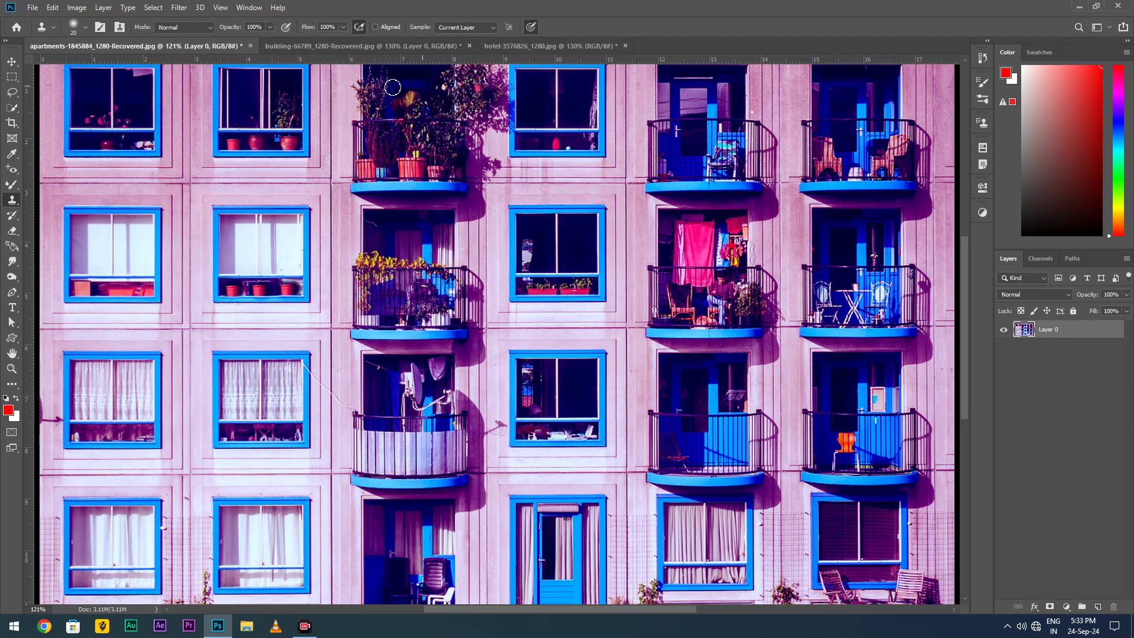
left_click(88, 27)
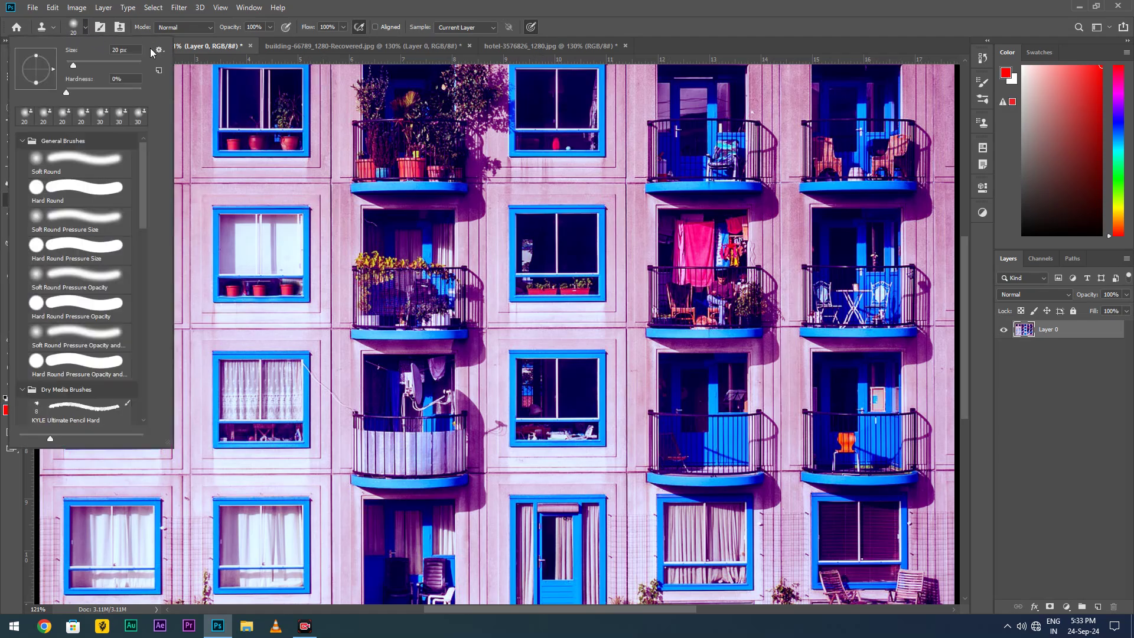
- Briefly check the brush presets, then switch via the facade photo to the SAPE sticker door image
left_click(99, 29)
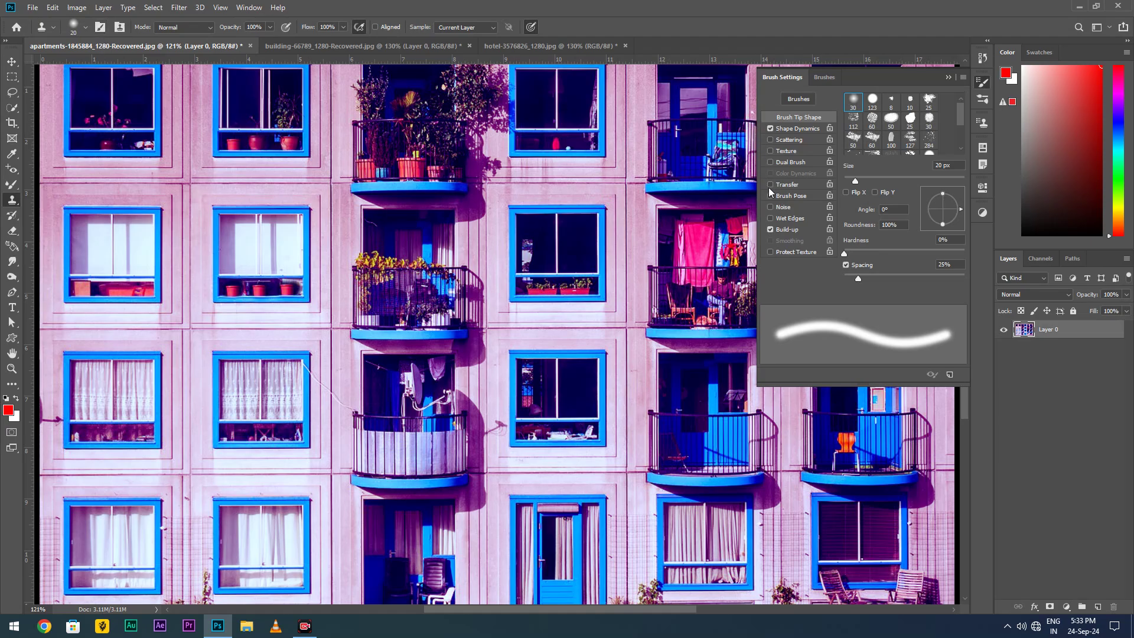
left_click(827, 78)
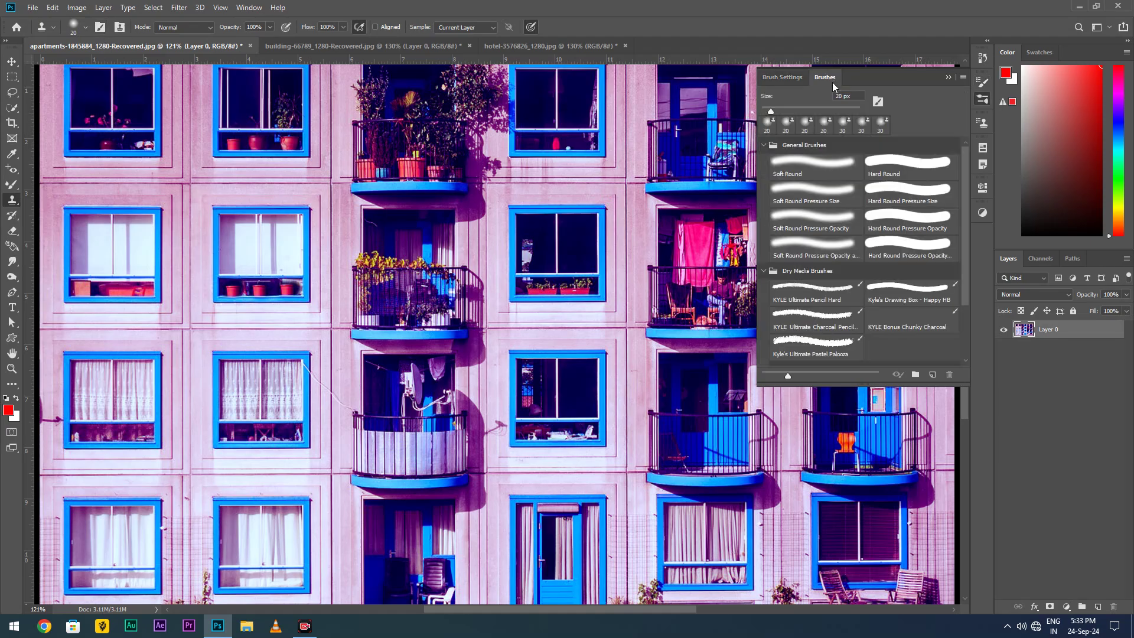
left_click(947, 77)
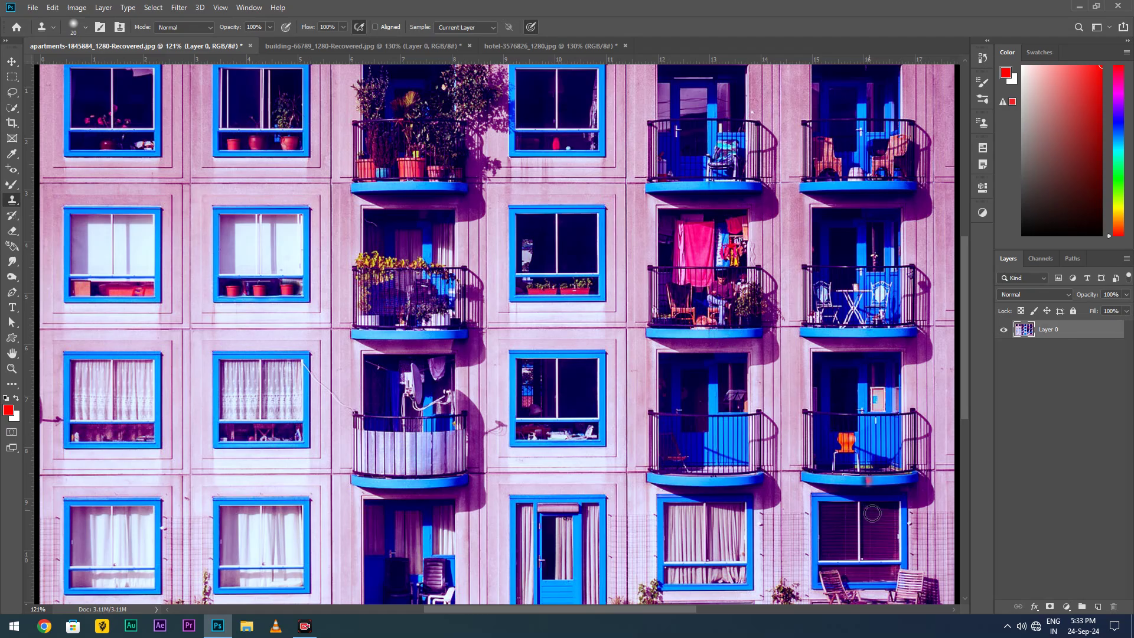
left_click(375, 48)
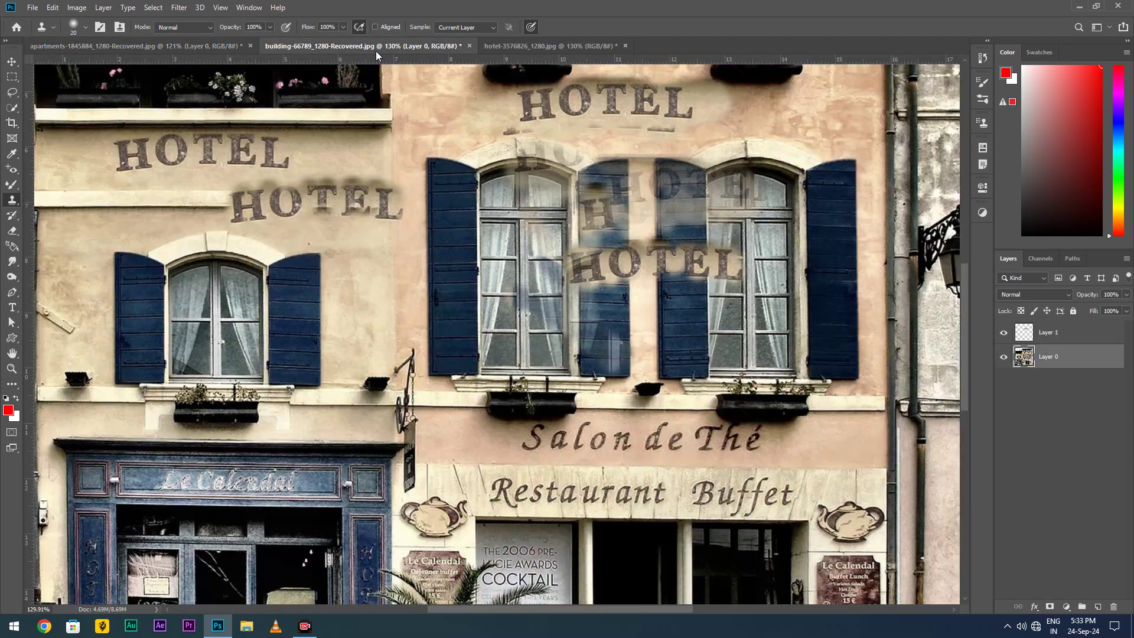
left_click(528, 48)
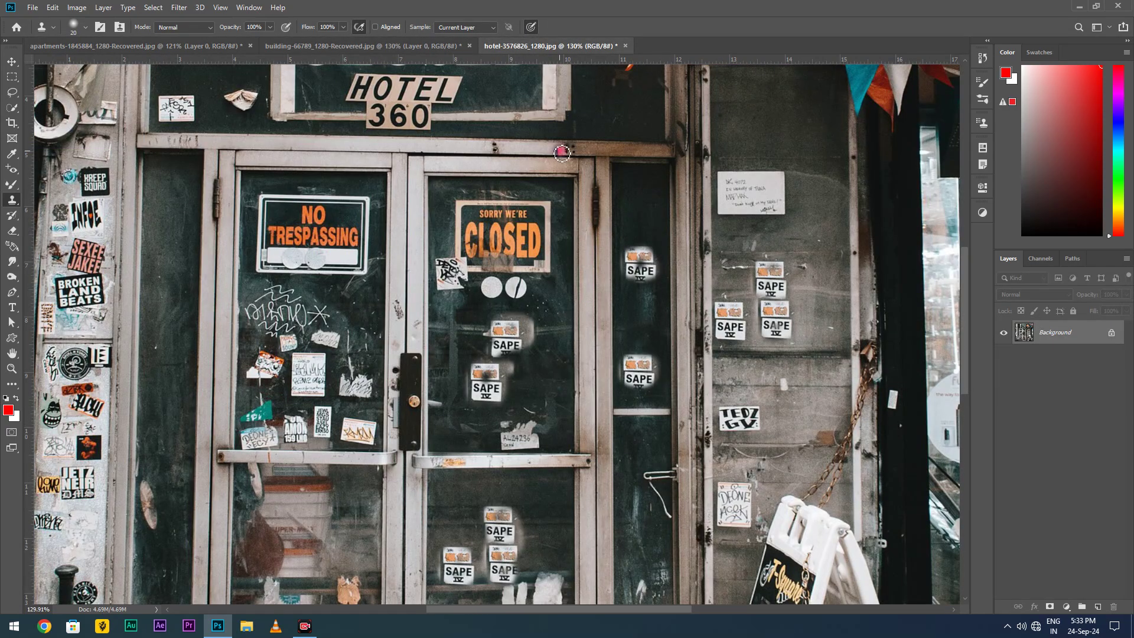